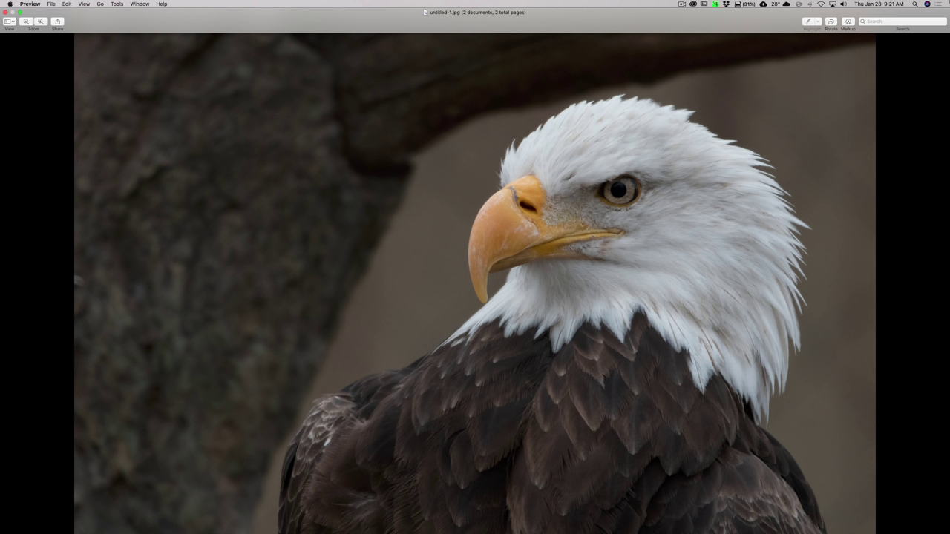
- Advance to _DSC3947.jpg to view the finished square-cropped eagle portrait
key("Down")
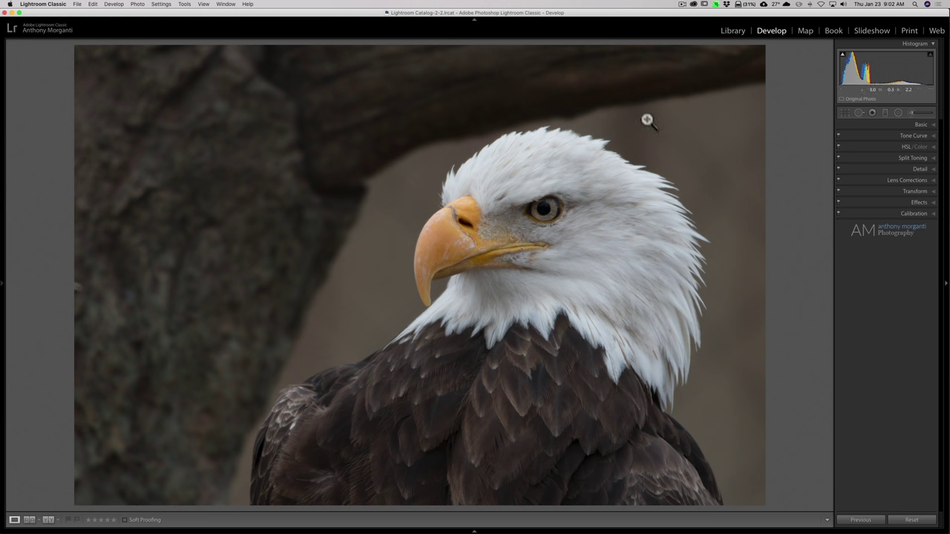
- Zoom to 1:1 on the eagle's head to inspect detail, then return to the whole-photo view
left_click(625, 139)
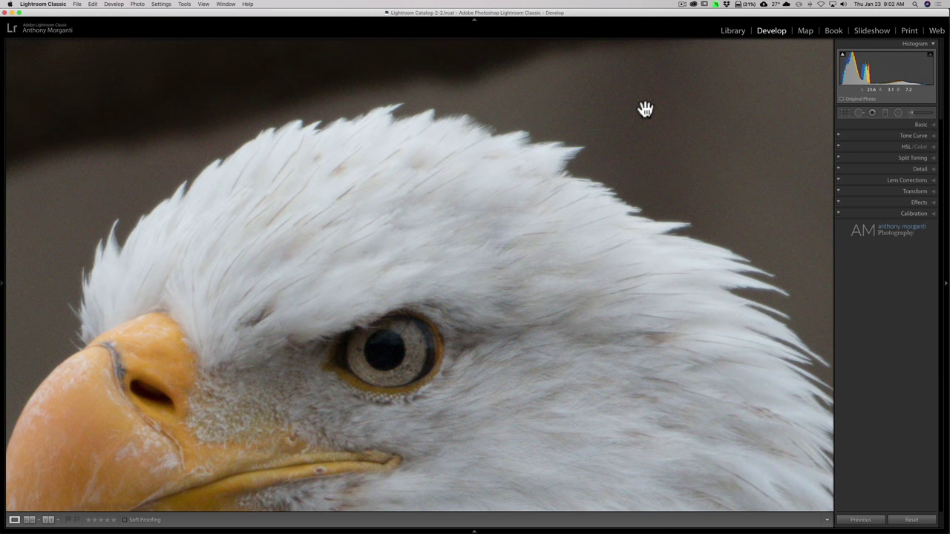
left_click(644, 110)
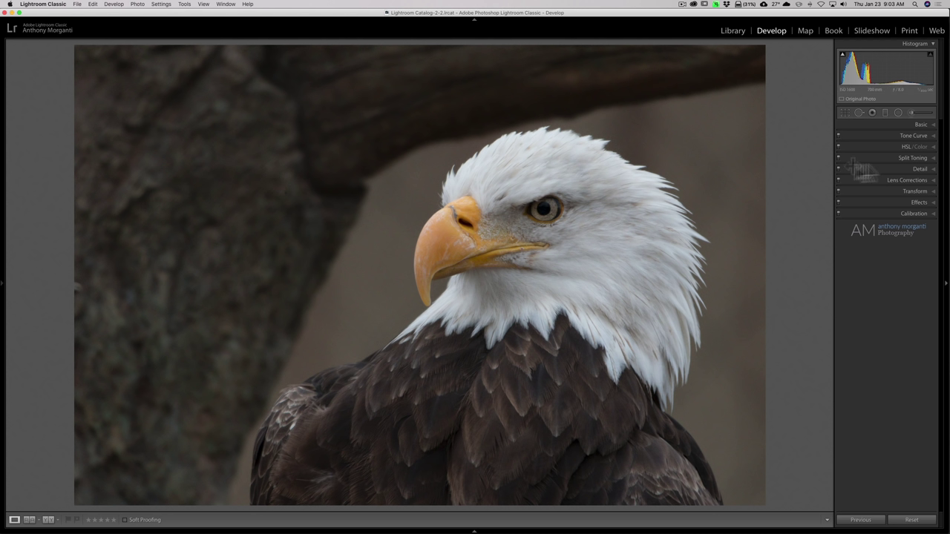
- In the Basic panel, set Highlights to -51 and Shadows to +100
left_click(924, 125)
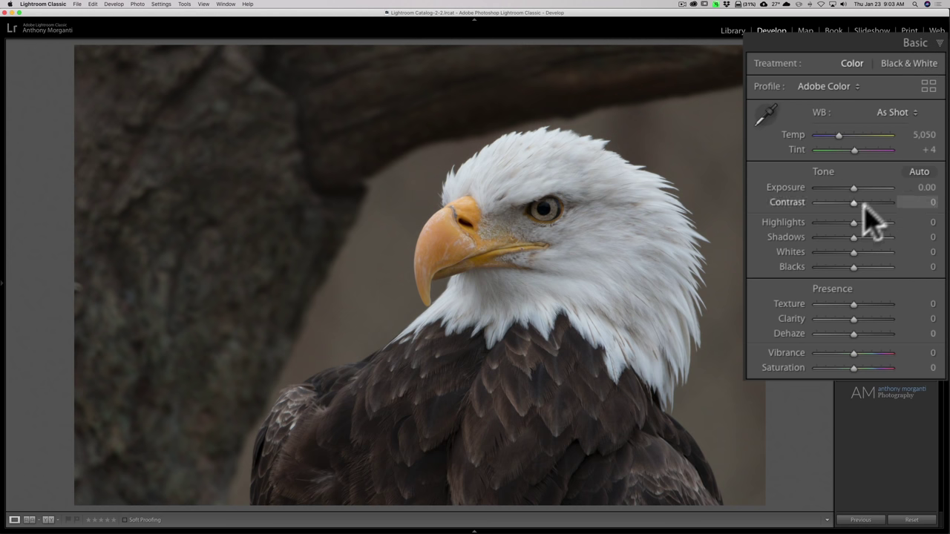
left_click_drag(852, 222, 832, 223)
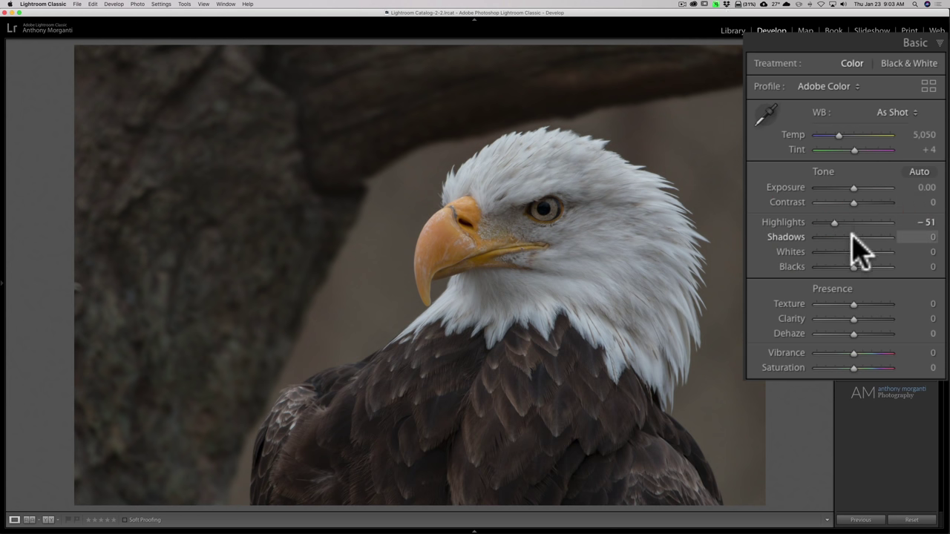
left_click_drag(853, 237, 891, 237)
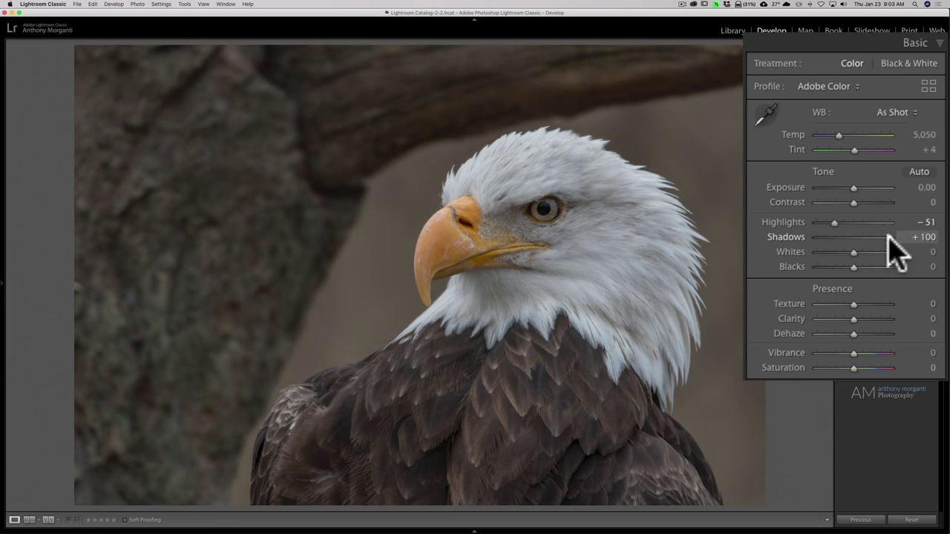
left_click(883, 236)
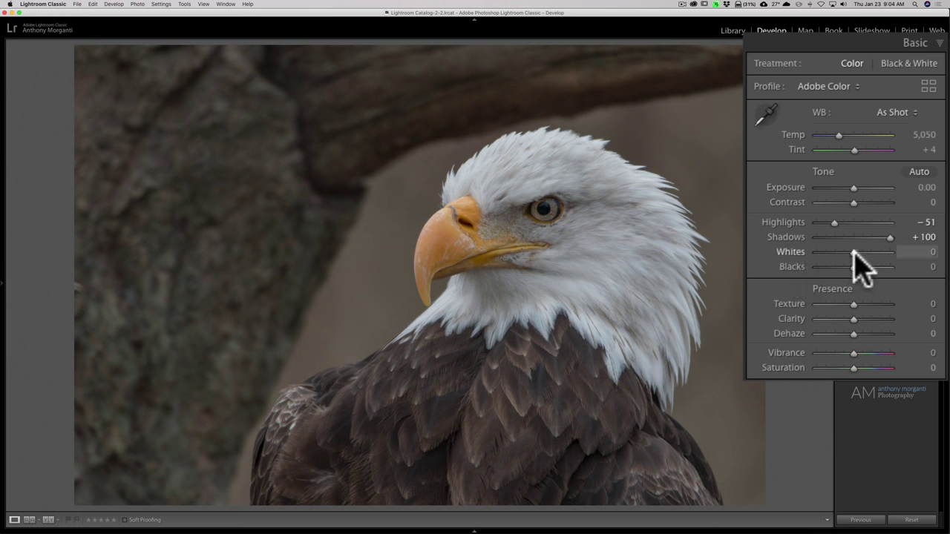
- Set Whites to +60 and Blacks to -18 while previewing clipping, then compare with the original
key("alt")
mouse_move(852, 253)
left_mouse_down()
mouse_move(883, 255)
mouse_move(874, 255)
left_mouse_up()
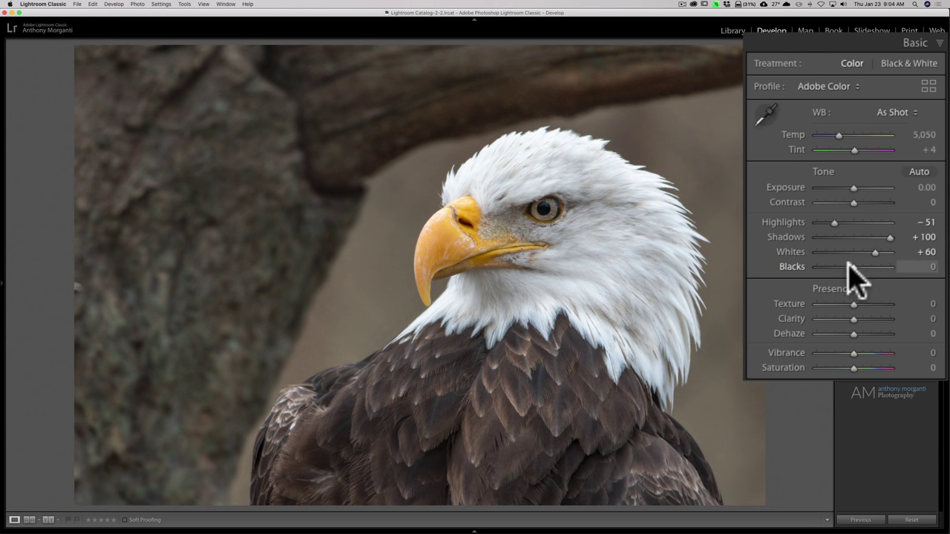
key("alt")
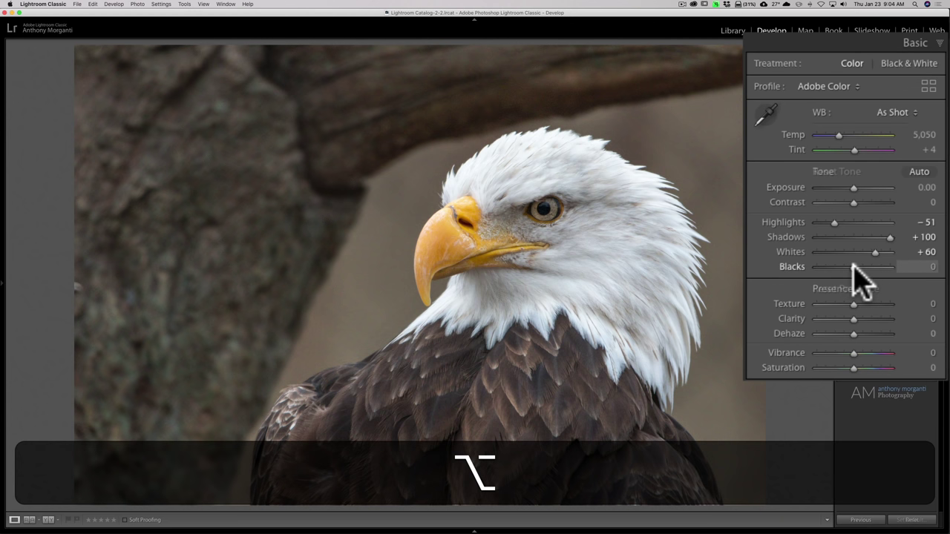
left_click_drag(854, 267, 853, 268)
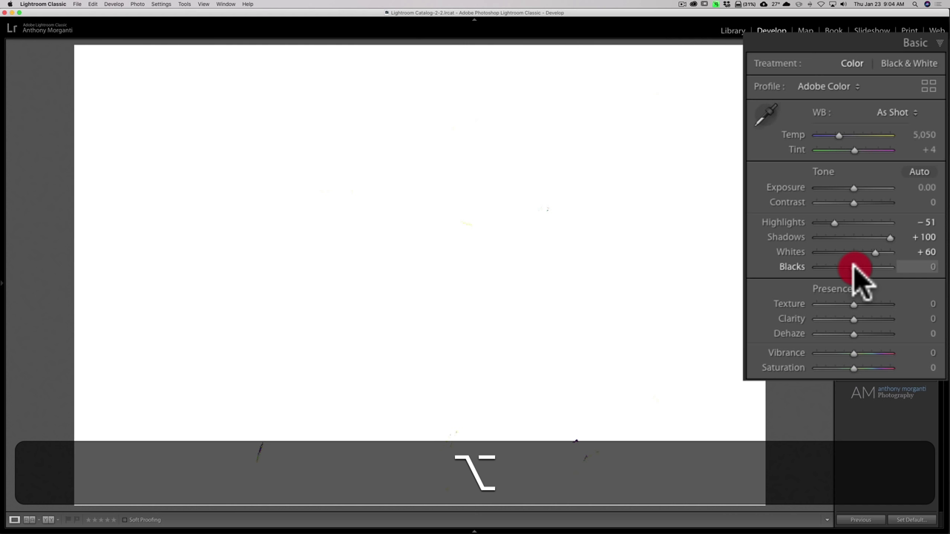
left_click_drag(854, 267, 846, 268)
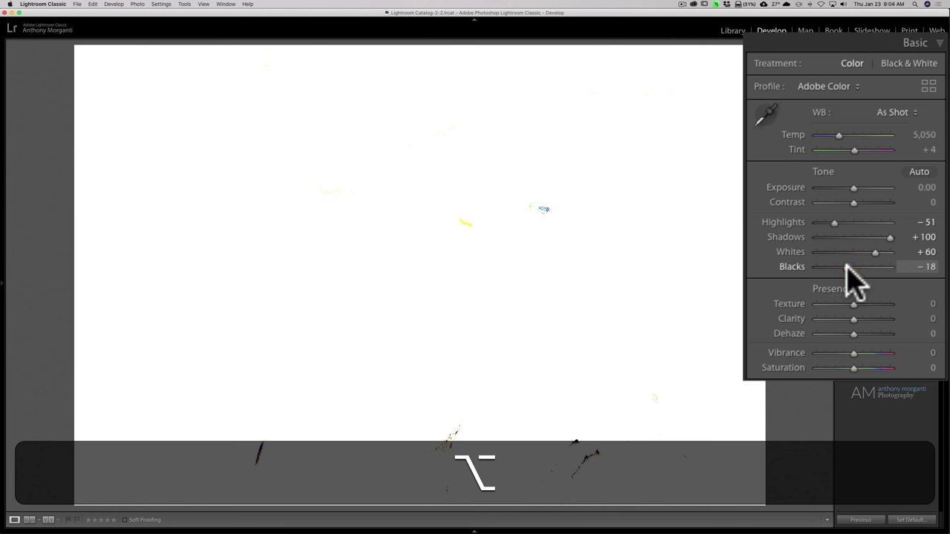
left_click_drag(846, 267, 847, 267)
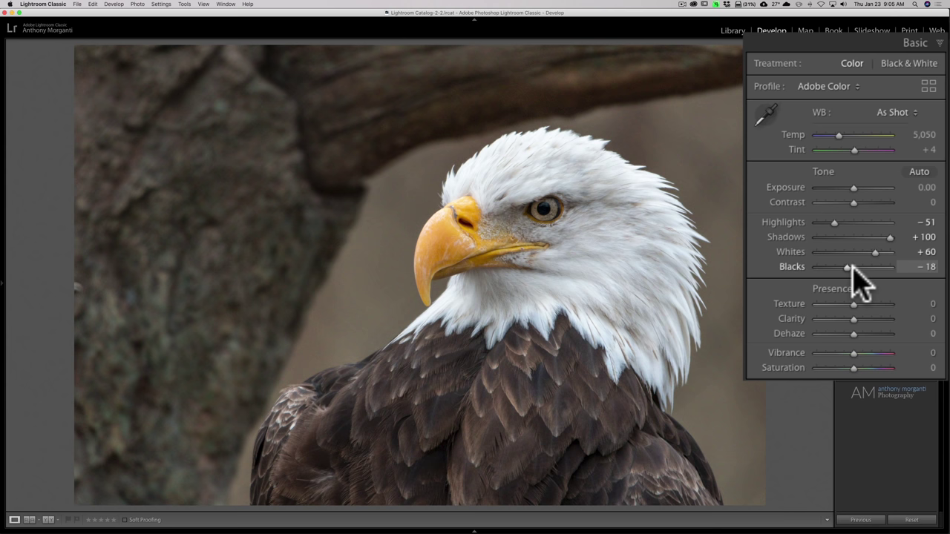
key("backslash")
key("backslash")
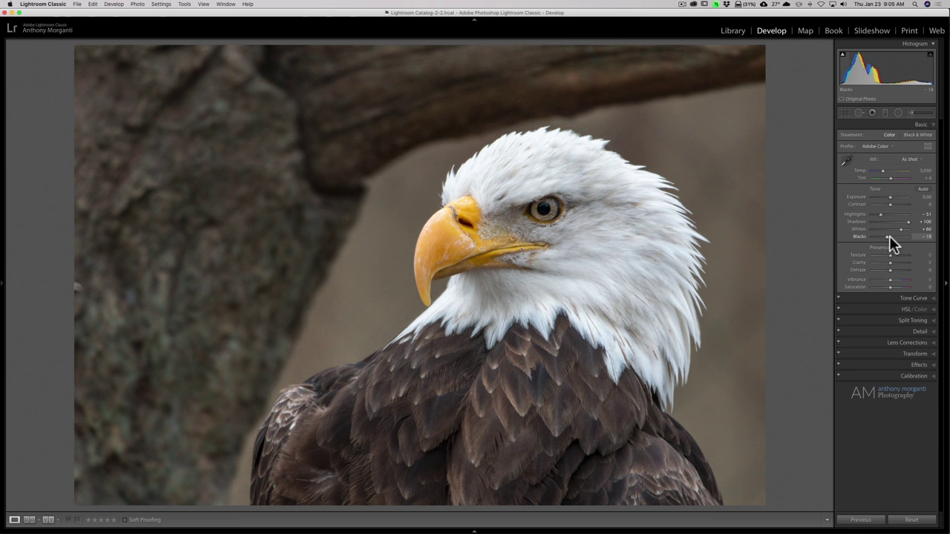
- Check the Lens Corrections profile settings, then show the Detail panel with sharpening and noise reduction at 0
left_click(916, 332)
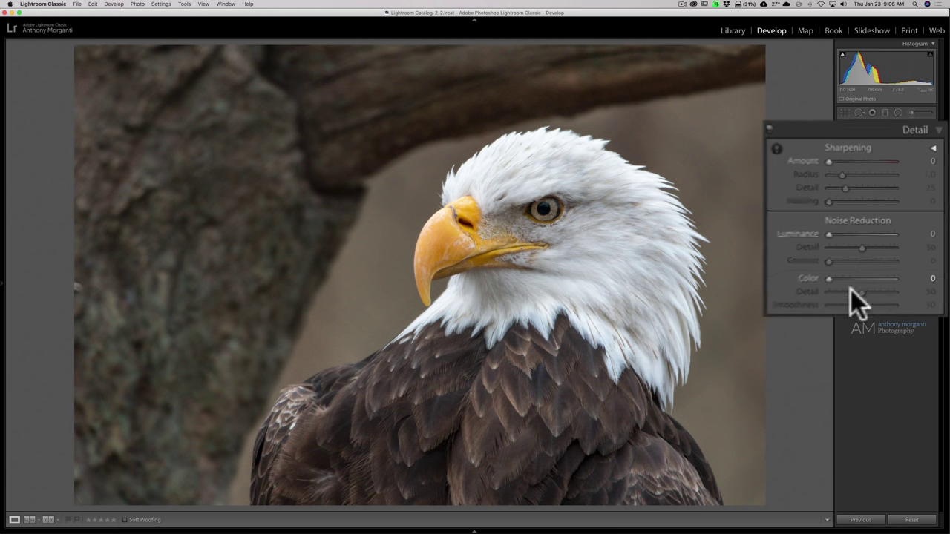
left_click(895, 276)
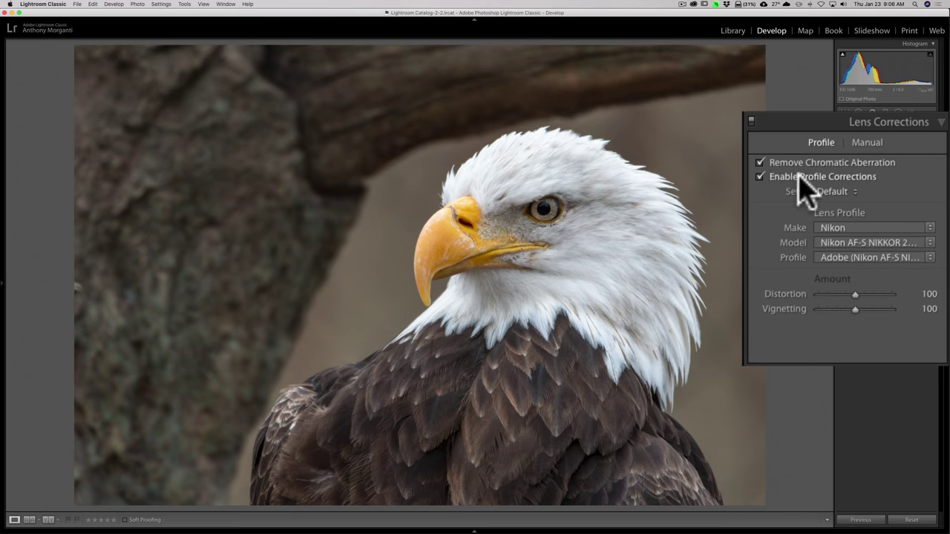
left_click(923, 169)
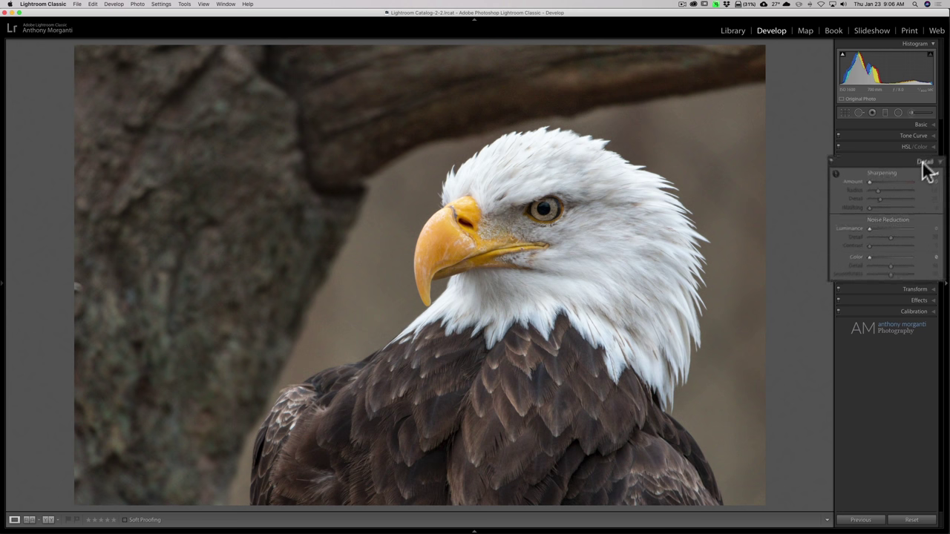
- Zoom 1:1 on the eagle's eye and set Color noise reduction to 17
left_click(583, 162)
left_click_drag(600, 159, 539, 197)
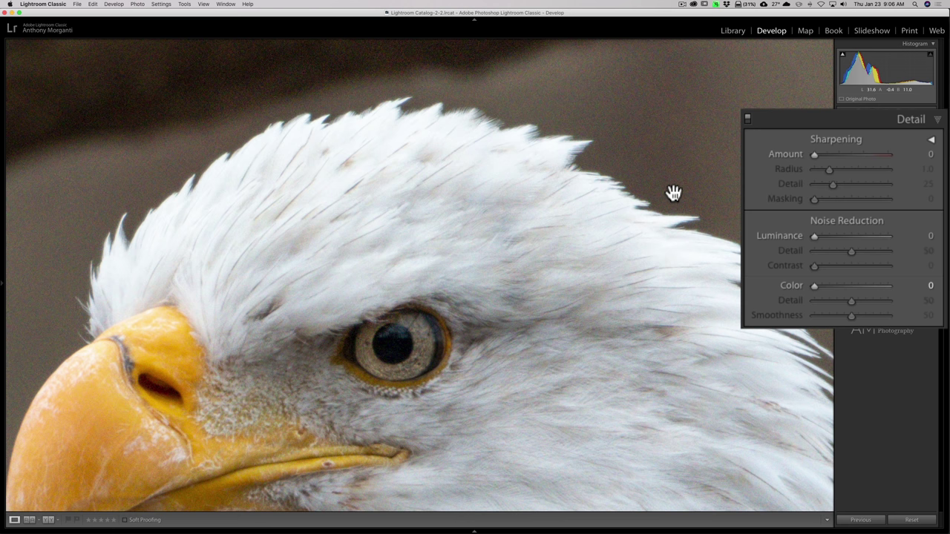
scroll(673, 193, "down", 3)
scroll(673, 193, "up", 2)
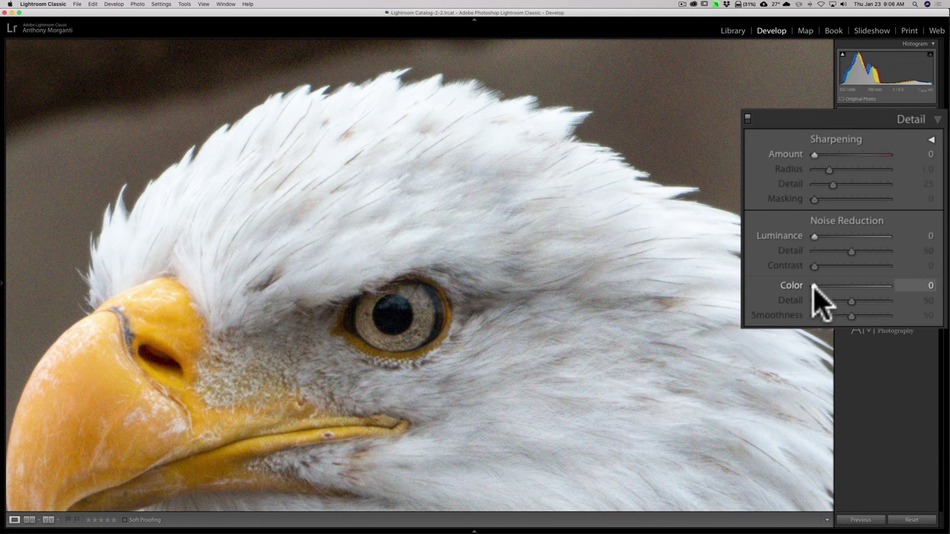
mouse_move(814, 287)
left_mouse_down()
mouse_move(834, 288)
mouse_move(824, 286)
left_mouse_up()
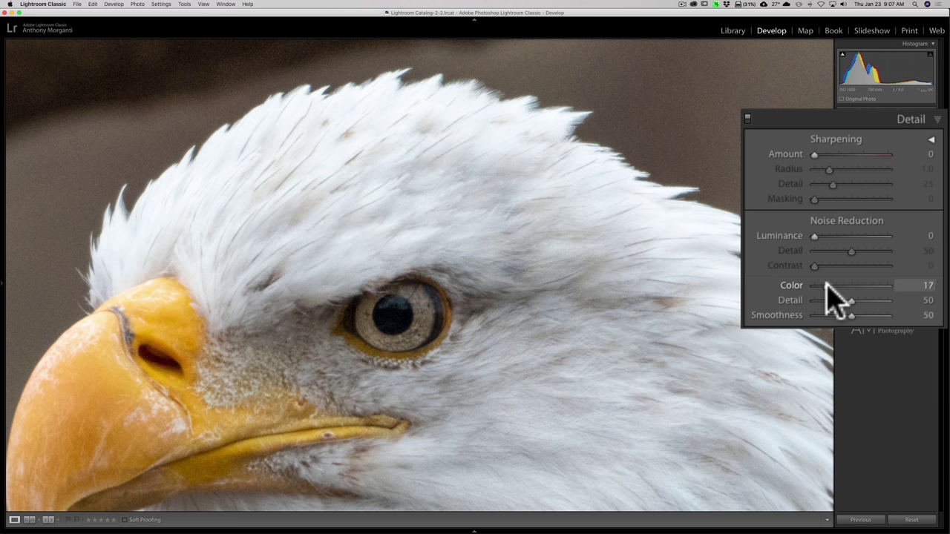
left_click(826, 286)
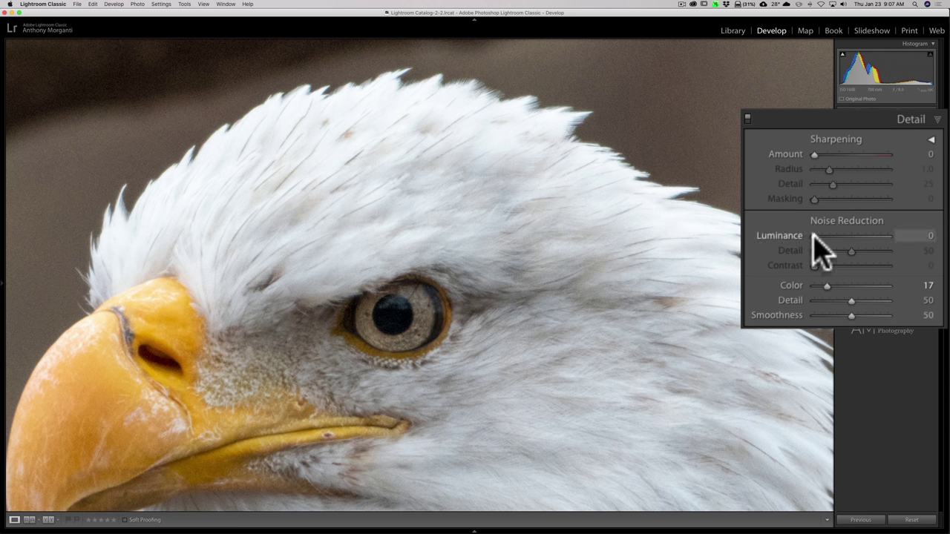
- Set Luminance noise reduction to 50 and raise the luminance and colour Detail sliders
left_click_drag(815, 237, 858, 238)
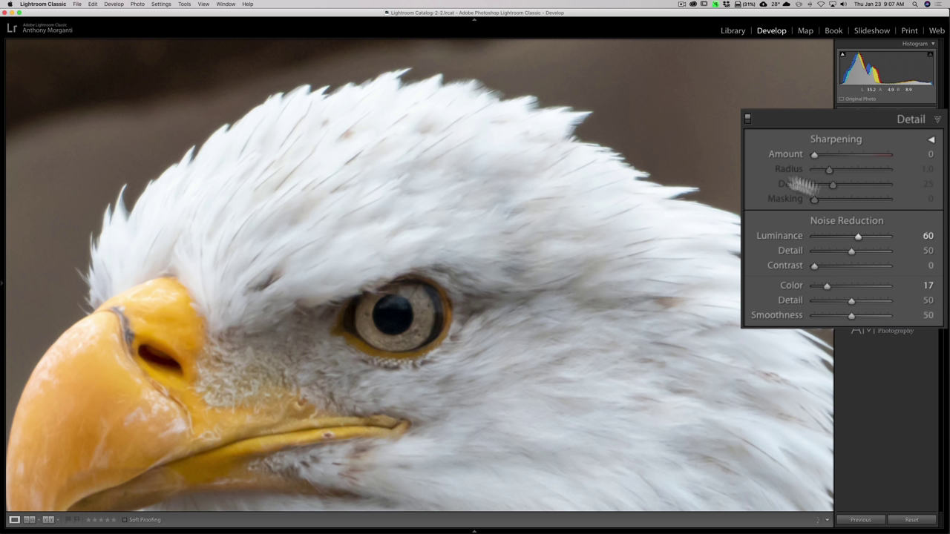
left_click_drag(855, 234, 851, 237)
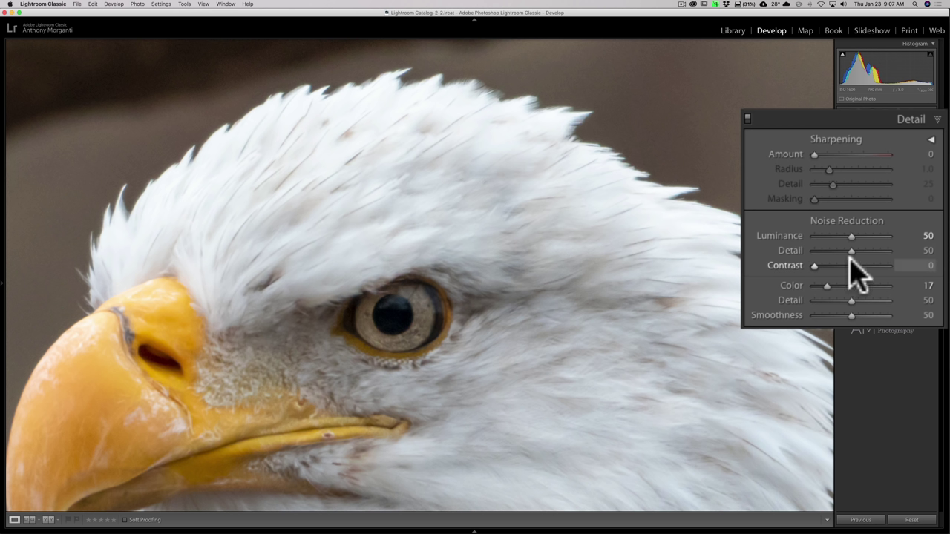
left_click_drag(851, 250, 890, 265)
left_click_drag(851, 299, 878, 300)
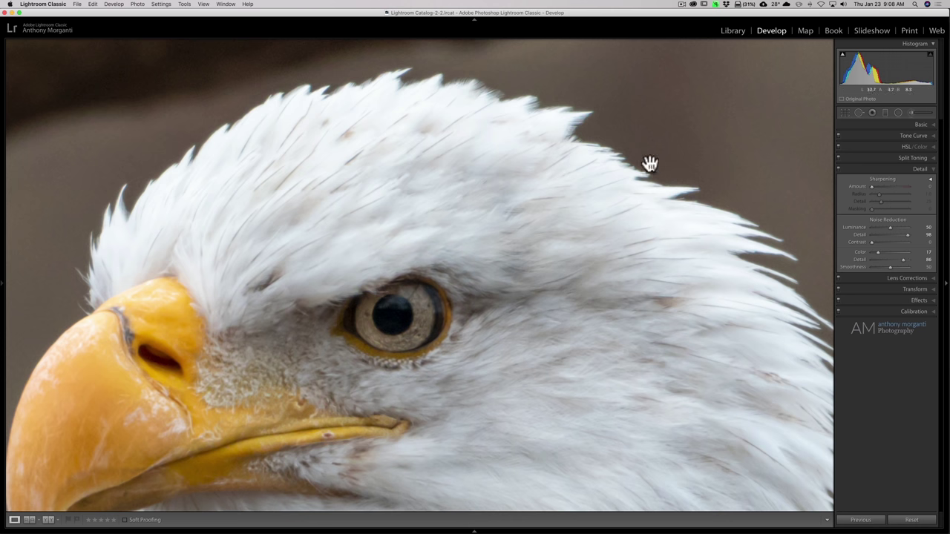
- Zoom back out to the whole photo and return from the Detail panel to the Basic panel
left_click(570, 178)
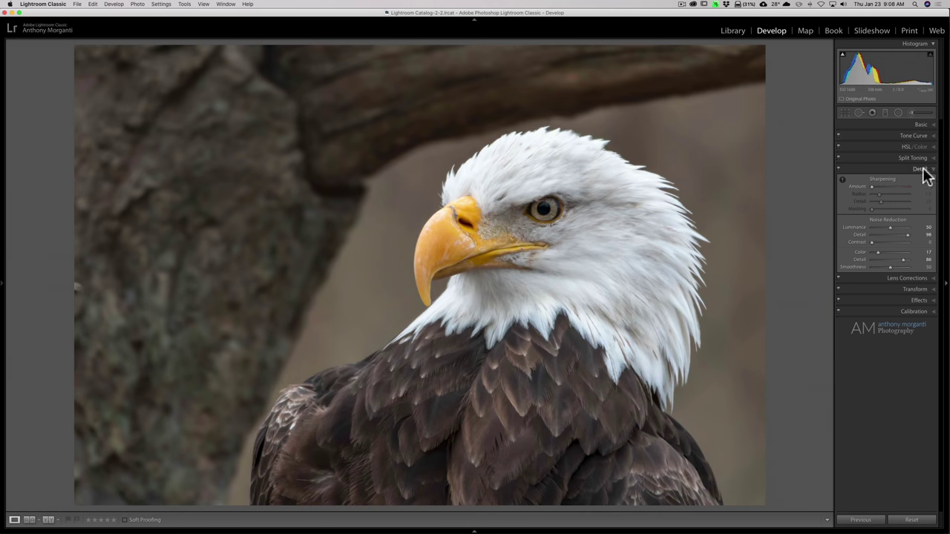
left_click(921, 170)
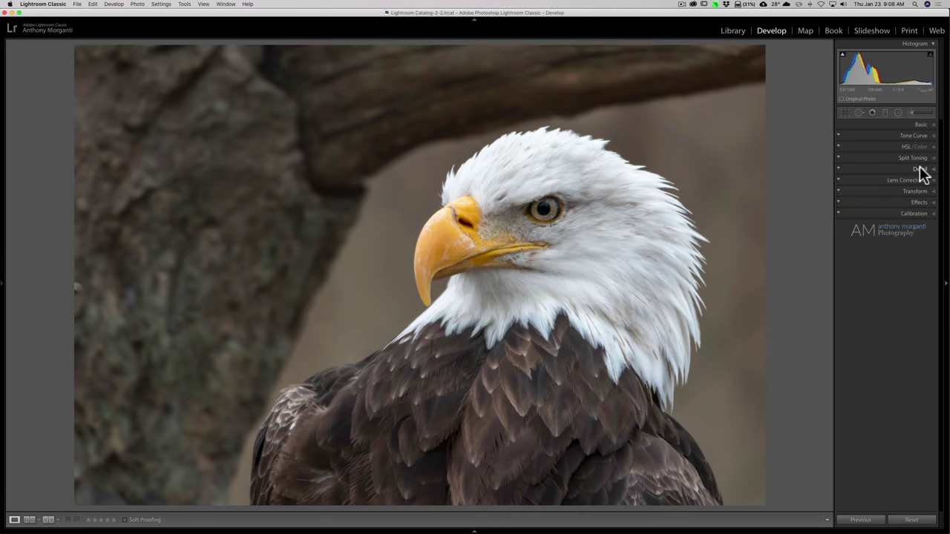
left_click(920, 126)
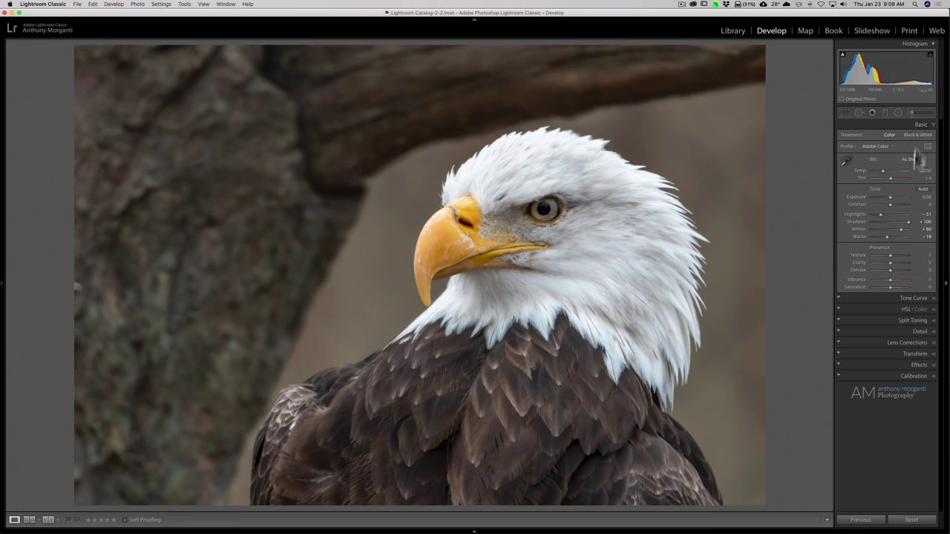
- In the Tone Curve, add points and lift the upper one slightly for a gentle S-curve
left_click(913, 298)
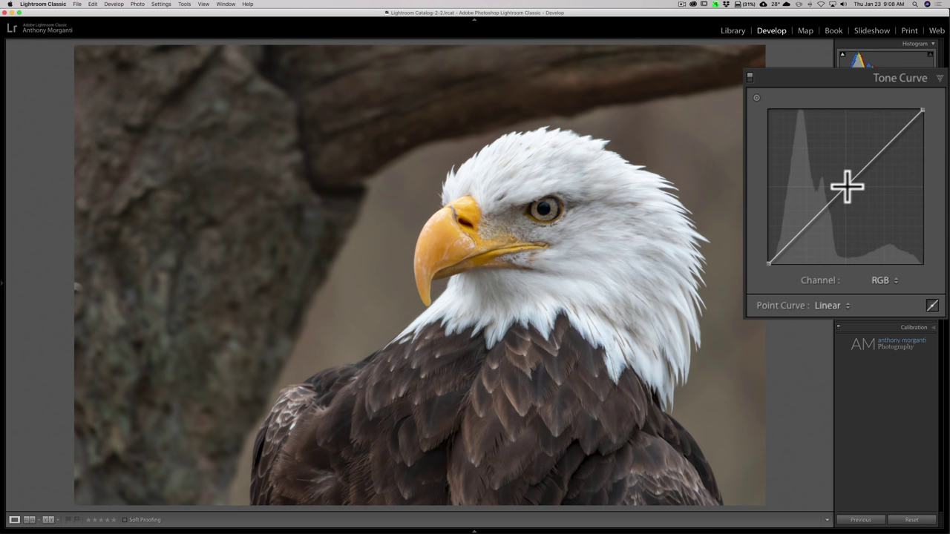
left_click(847, 186)
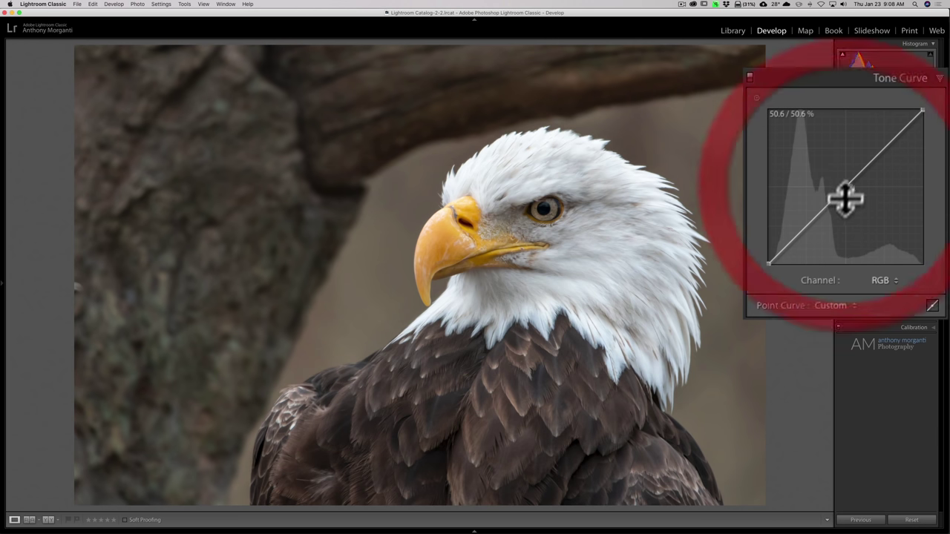
left_click_drag(801, 232, 802, 233)
left_click(803, 233)
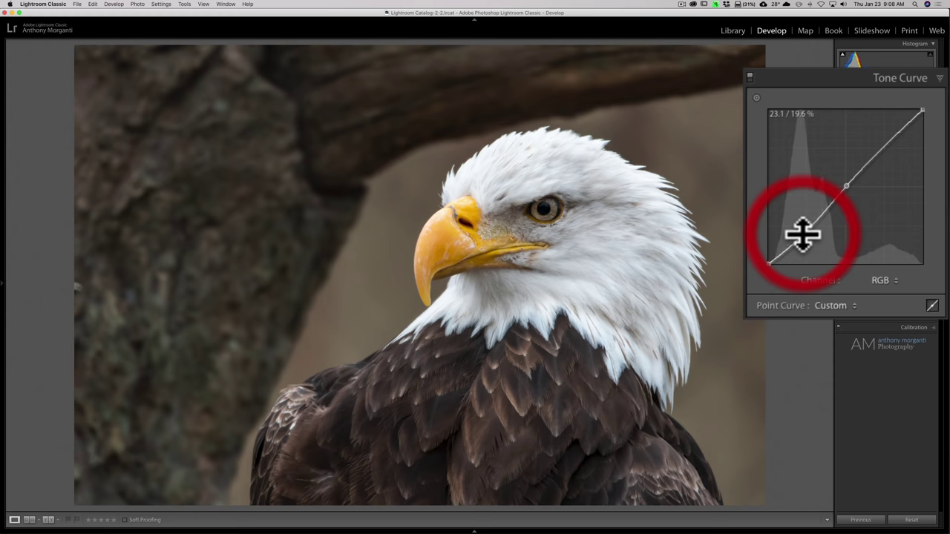
left_click(889, 138)
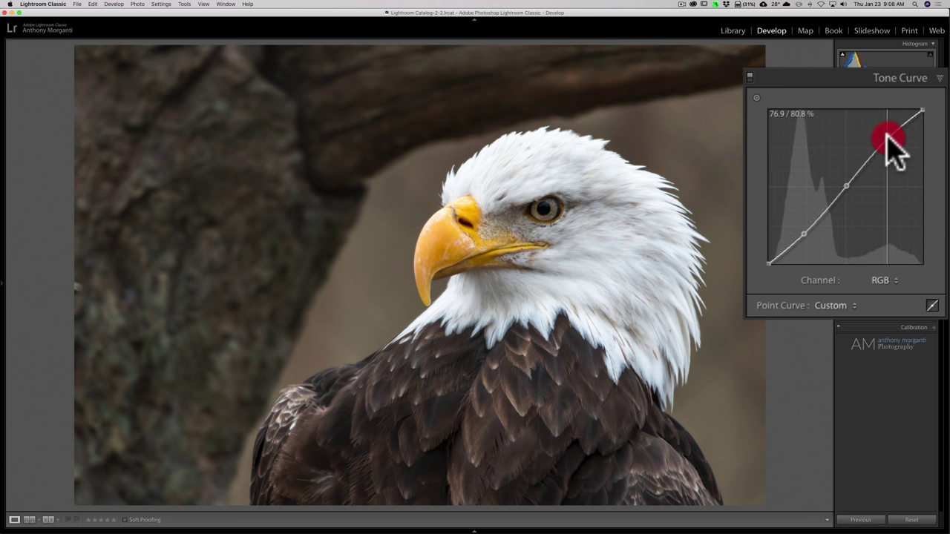
left_click_drag(888, 138, 887, 136)
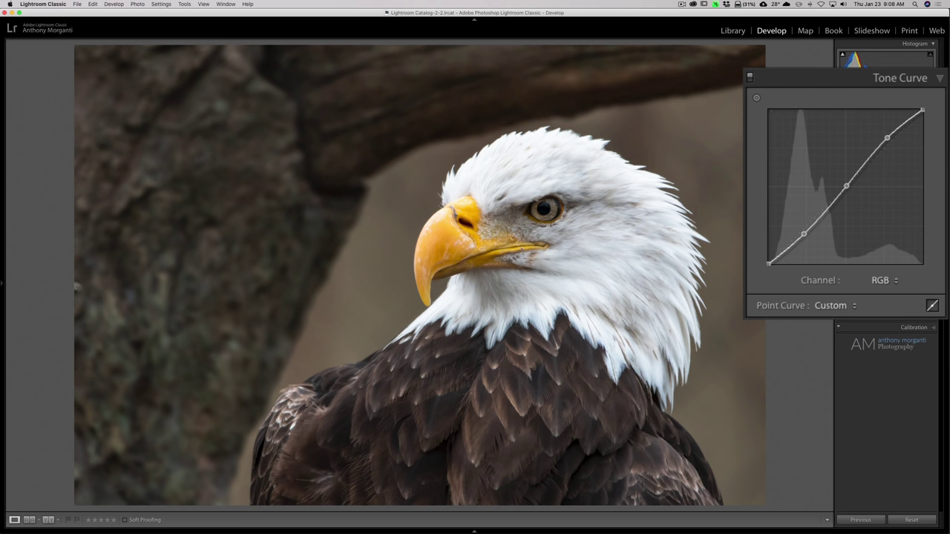
- Compare the tone curve on and off, nudge its lower and upper points, then collapse it
left_click(750, 76)
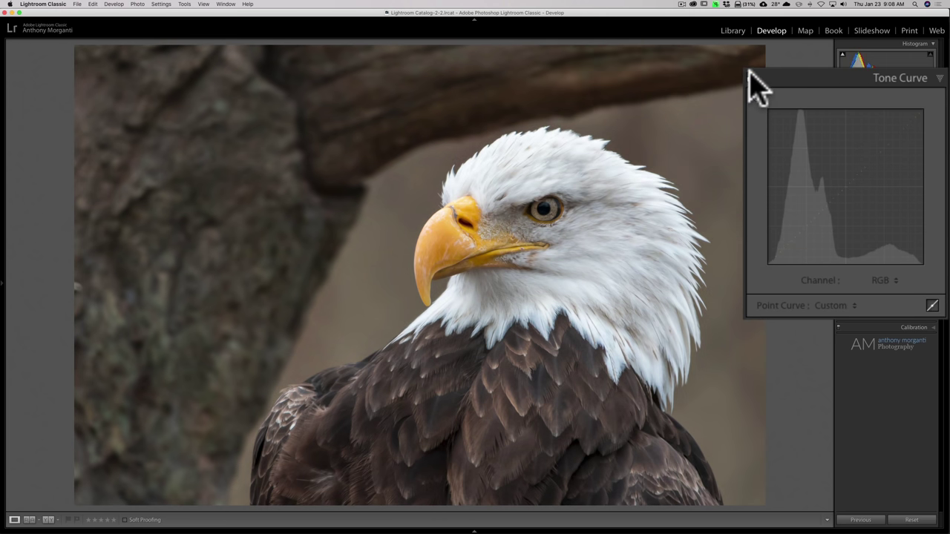
left_click(749, 75)
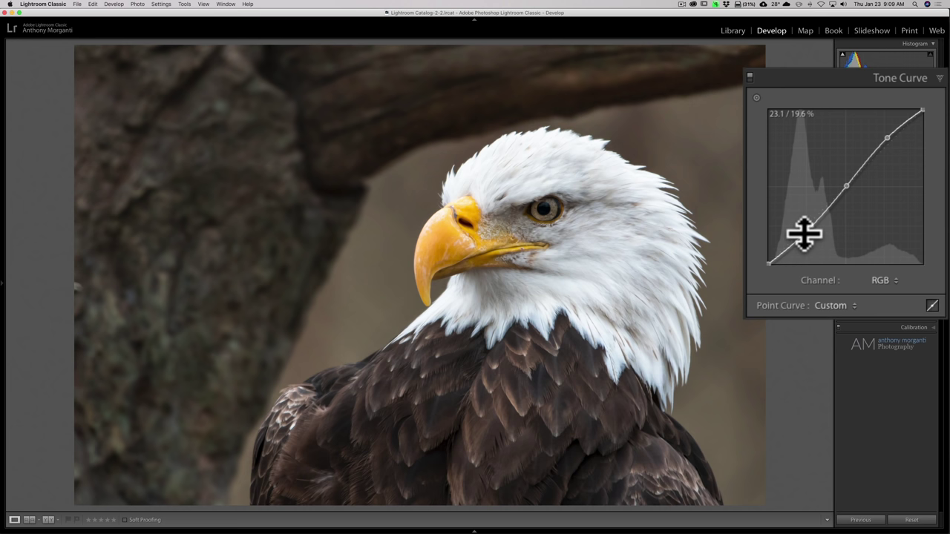
left_click_drag(804, 234, 800, 228)
left_click_drag(886, 138, 885, 135)
left_click(887, 138)
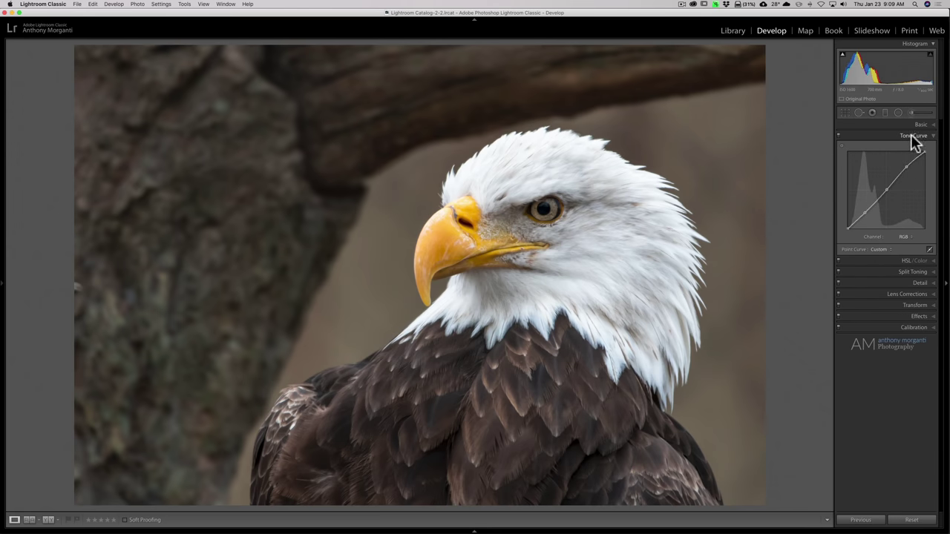
left_click(911, 136)
- Expand the Basic panel to review Highlights −51, Shadows +100, Whites +60 and Blacks −18
left_click(926, 128)
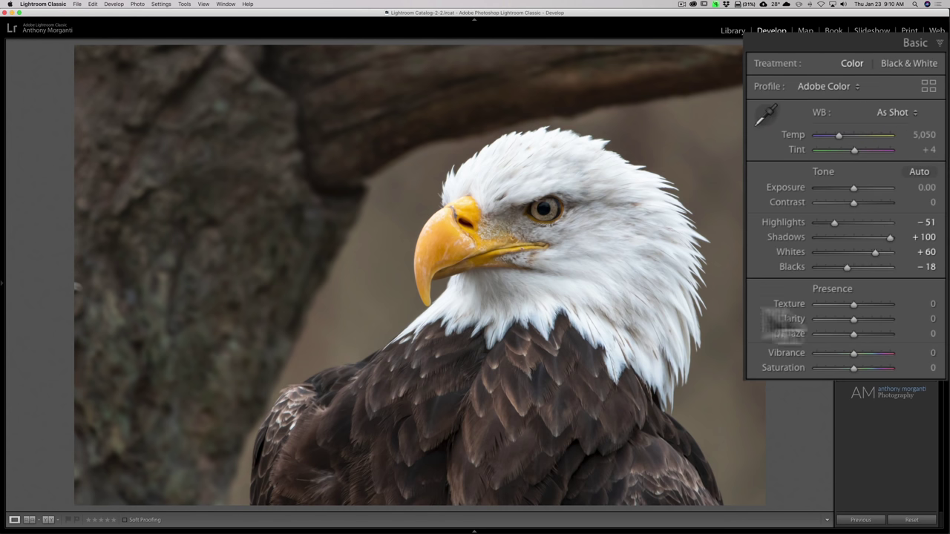
- Raise Clarity to +34 alongside Texture +29, then view the eagle at 1:1
left_click(854, 319)
mouse_move(854, 319)
left_mouse_down()
mouse_move(876, 319)
mouse_move(854, 304)
mouse_move(864, 304)
left_mouse_up()
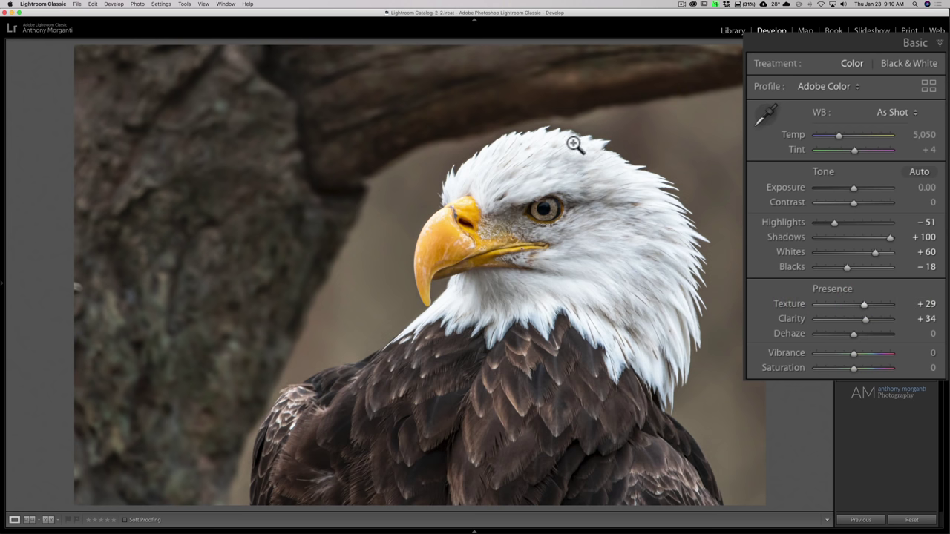
left_click(614, 148)
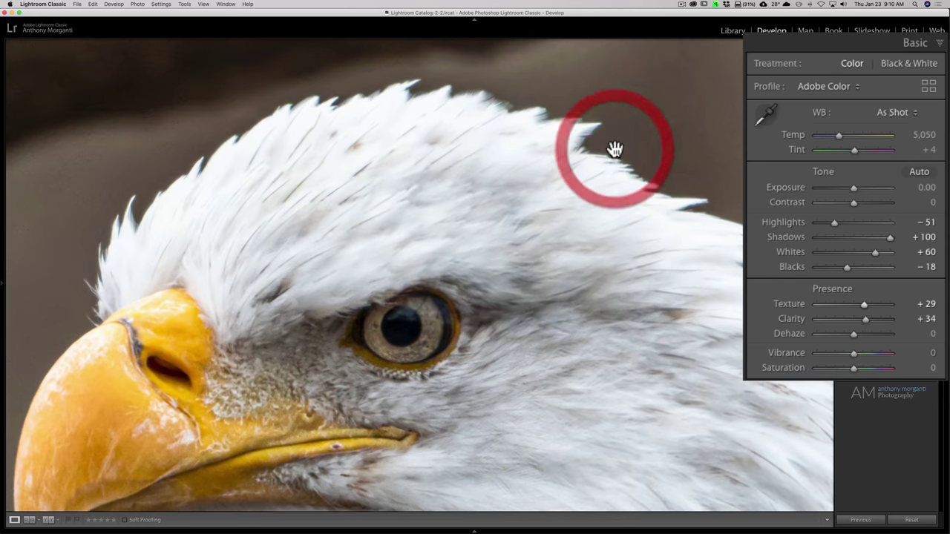
- Open the Detail panel, zoom 1:1 on the eagle's eye, and raise Sharpening Amount to about 60
left_click(670, 131)
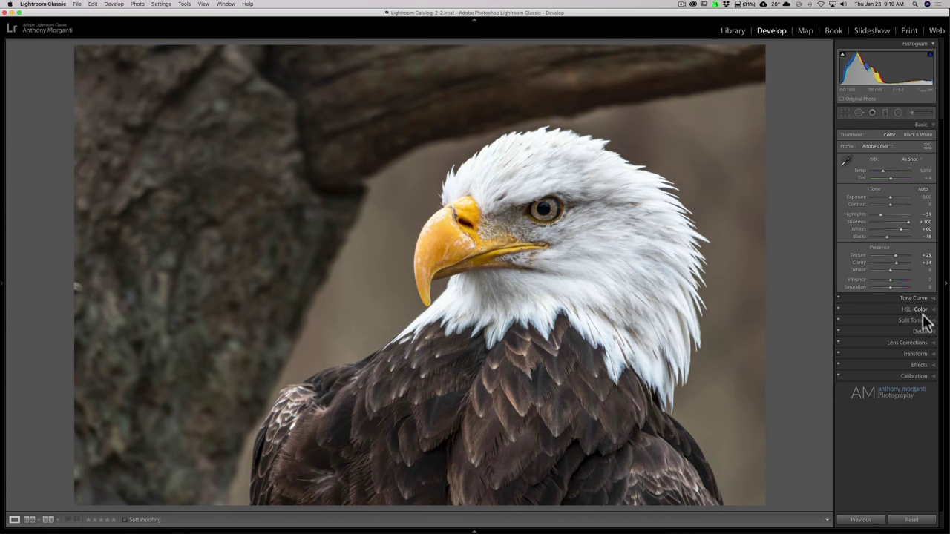
left_click(920, 332)
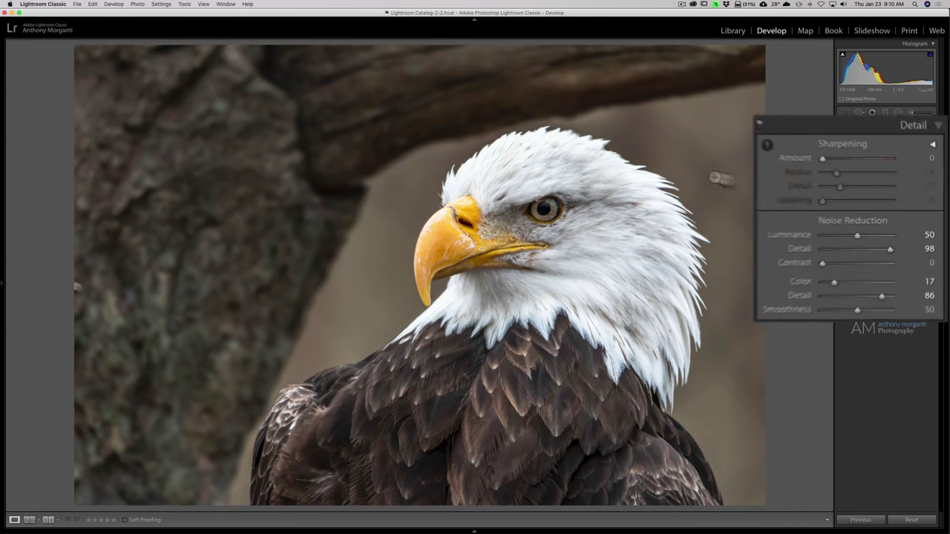
left_click(634, 166)
left_click_drag(339, 314, 466, 258)
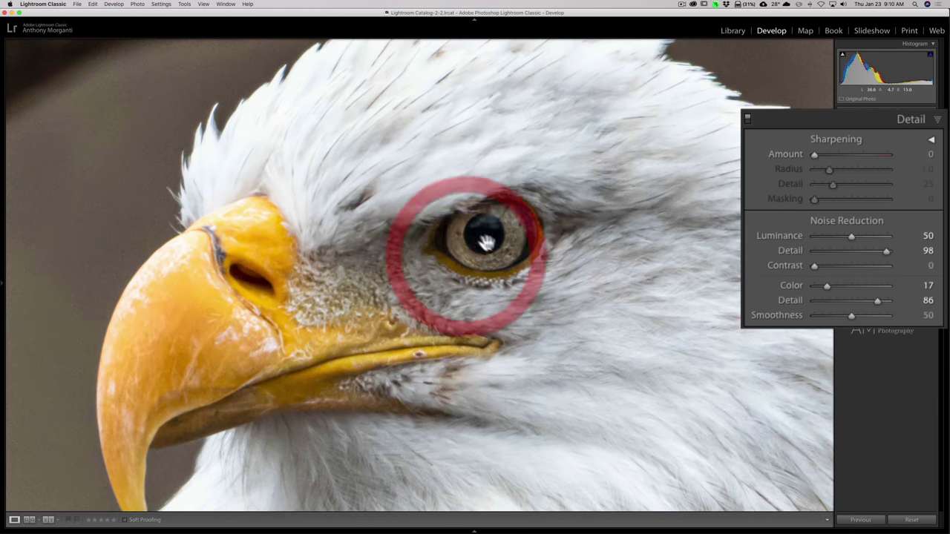
left_click_drag(814, 153, 843, 152)
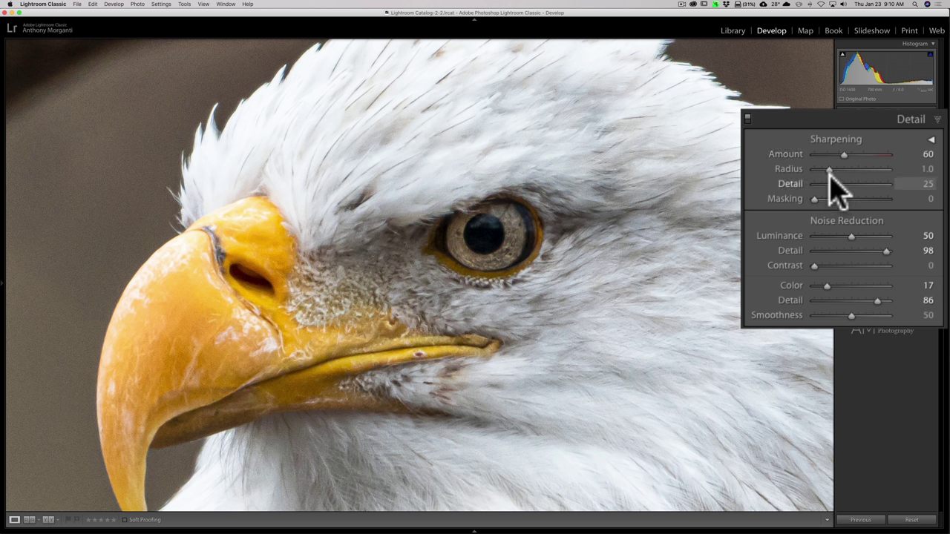
- Set Luminance noise reduction to 60, lower Sharpening Amount to about 40, and collapse Detail
left_click(851, 236)
left_click_drag(851, 238, 857, 235)
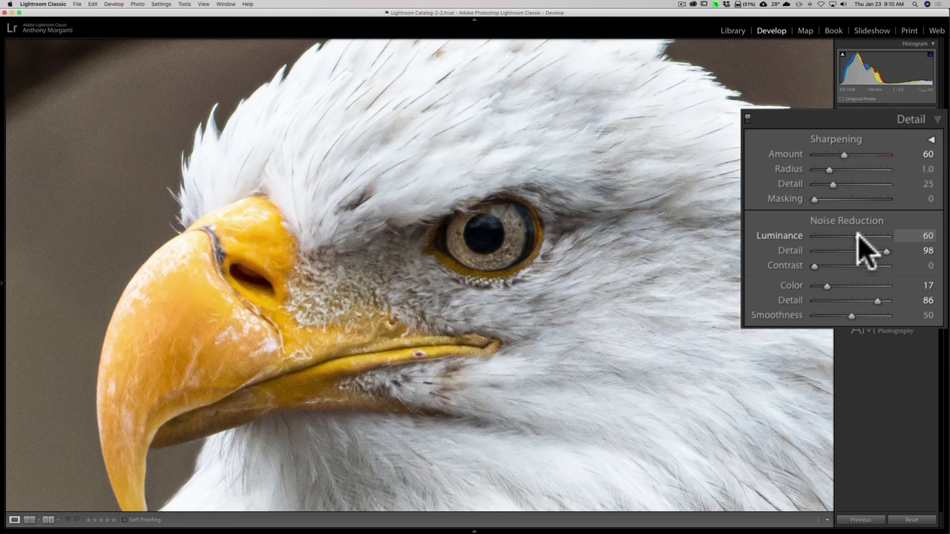
left_click(641, 197)
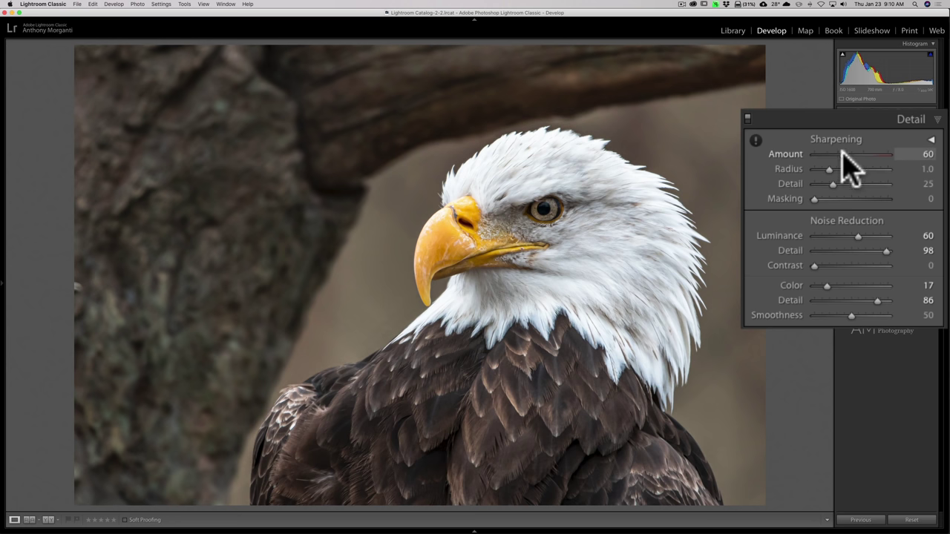
left_click_drag(844, 154, 838, 154)
left_click_drag(838, 154, 833, 155)
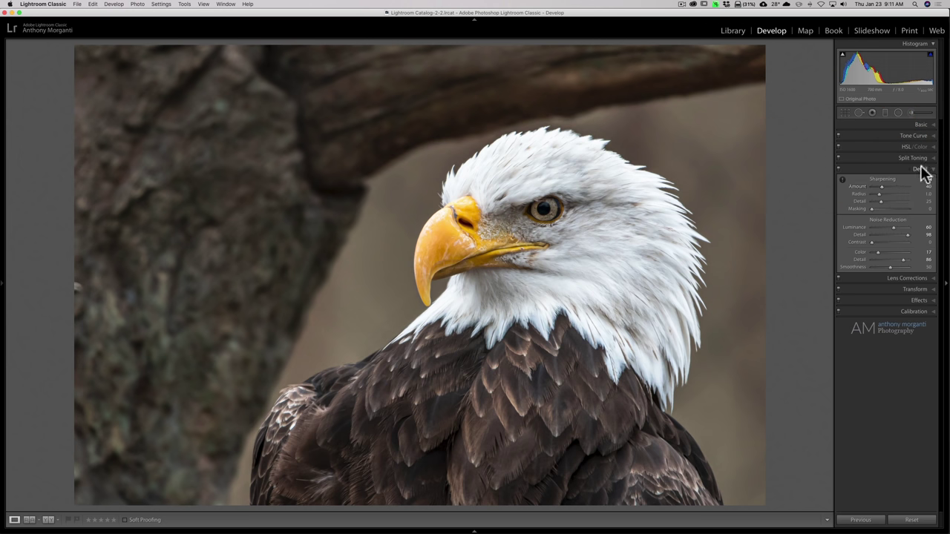
left_click(922, 170)
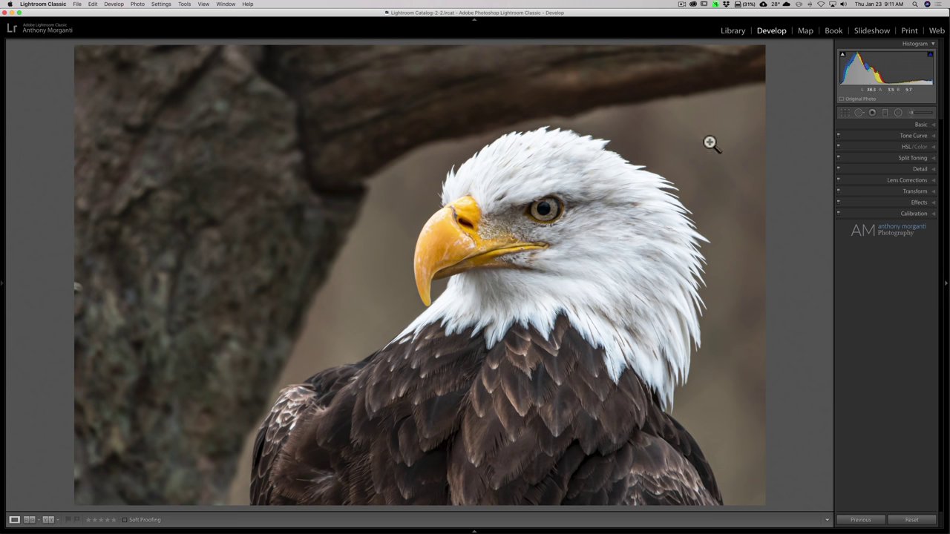
- In the Basic panel, try more Saturation, reset it to 0, and set Vibrance to +29
left_click(922, 125)
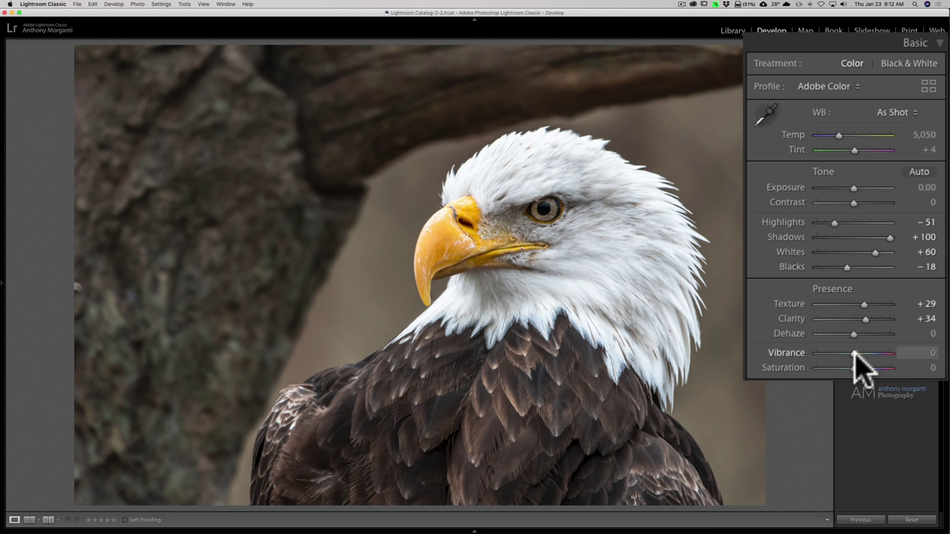
left_click(854, 368)
mouse_move(853, 368)
left_mouse_down()
mouse_move(874, 368)
mouse_move(860, 368)
left_mouse_up()
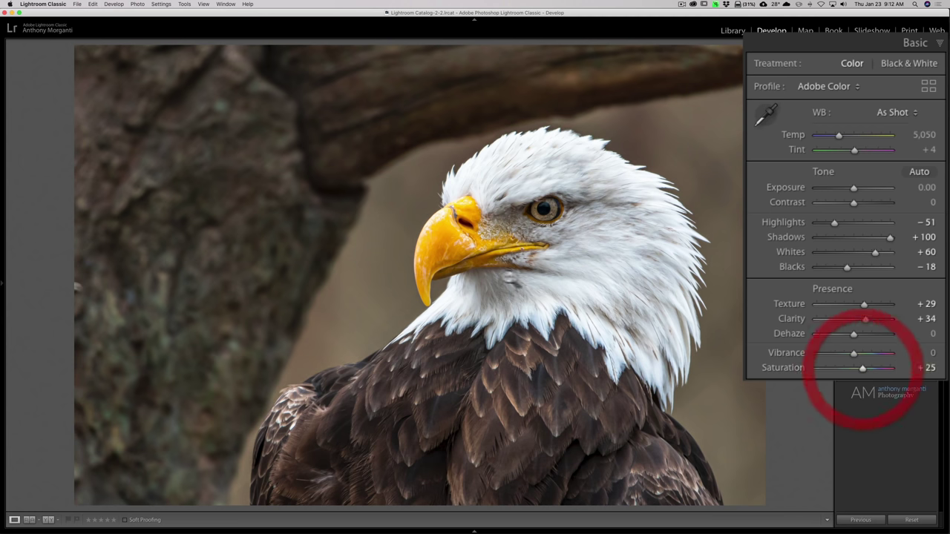
double_click(779, 367)
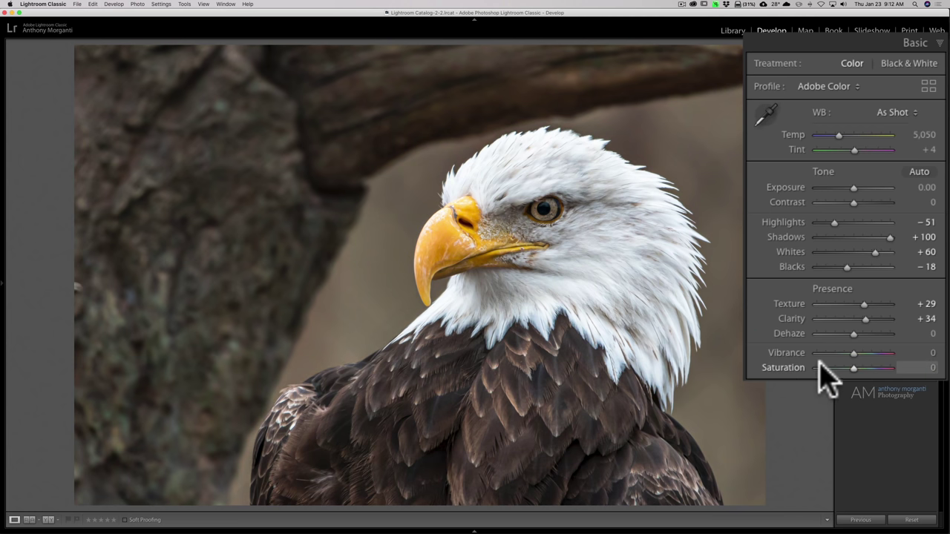
left_click_drag(852, 353, 865, 354)
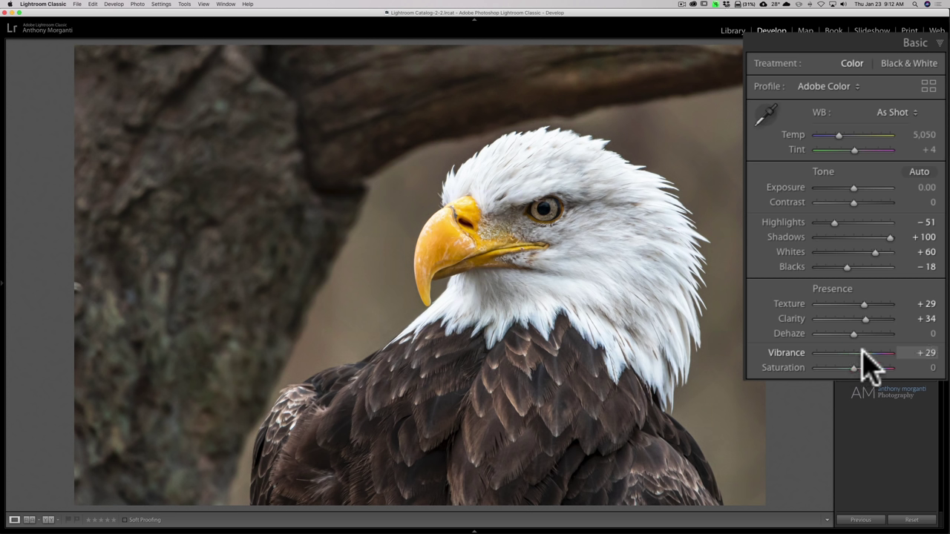
left_click(862, 350)
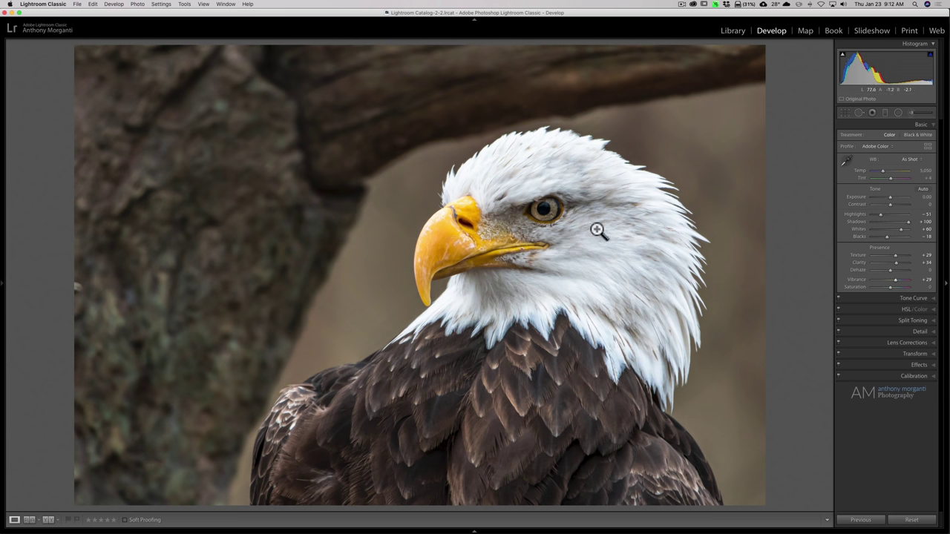
- Draw a small inside-applied radial filter over the eagle's eye with Exposure 0.65
left_click(896, 112)
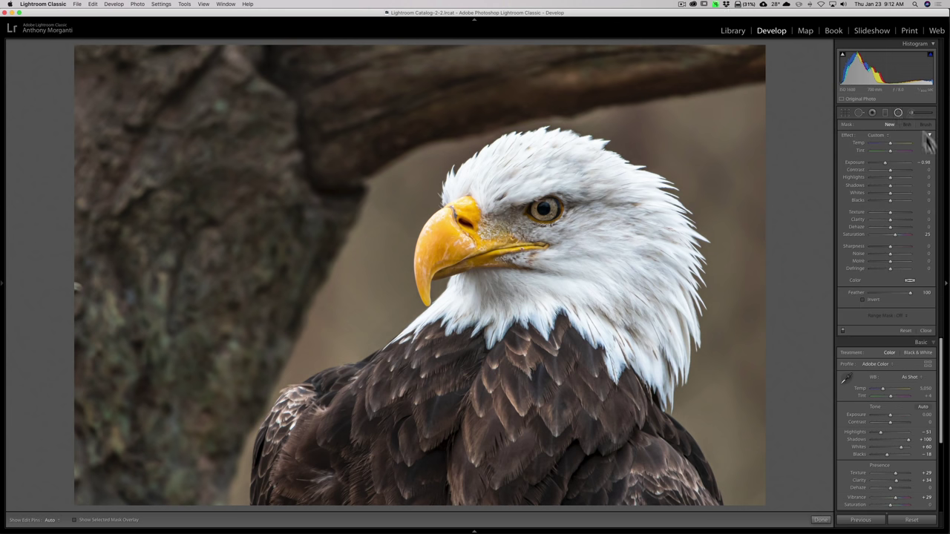
left_click(862, 300)
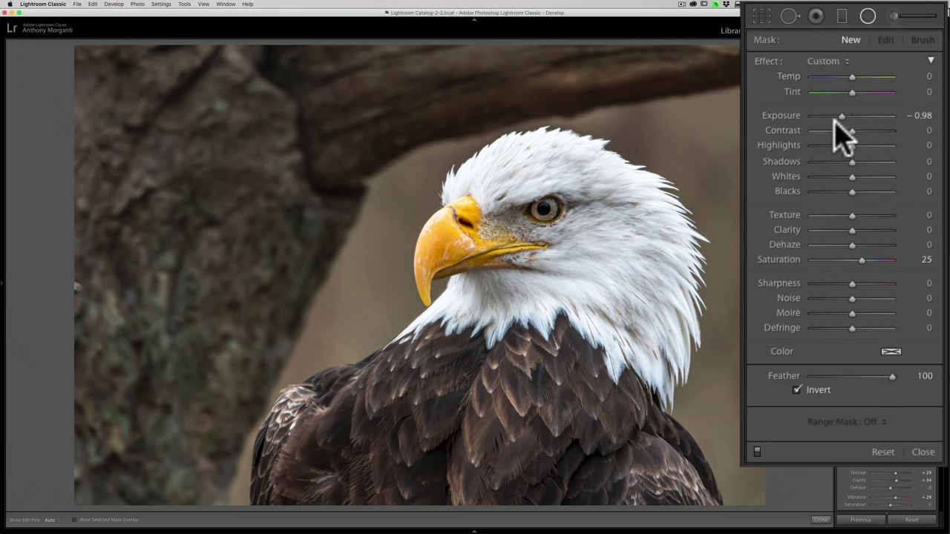
left_click_drag(889, 157, 896, 157)
left_click_drag(865, 129, 864, 130)
left_click_drag(544, 210, 566, 223)
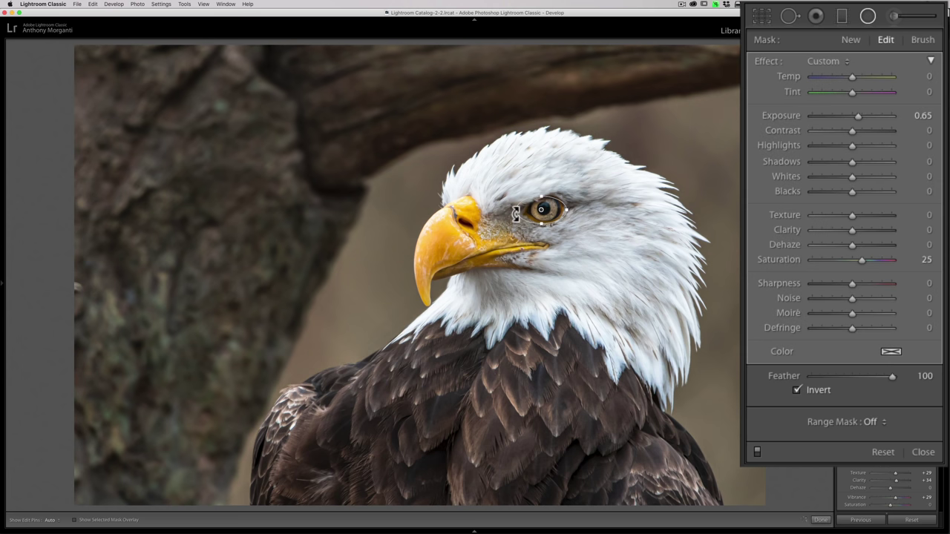
left_click_drag(508, 212, 509, 220)
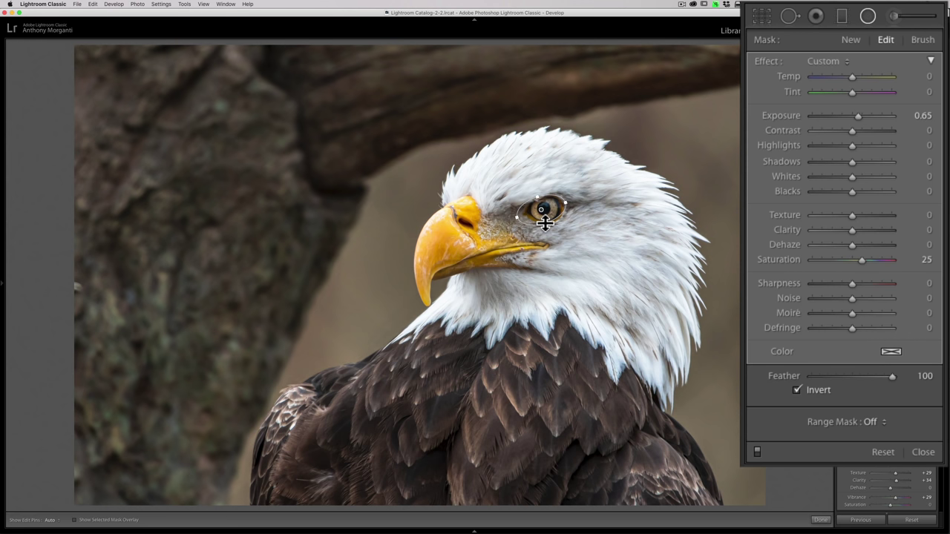
- Select the existing eye brightening filter and reshape it around the eye
left_click(547, 226)
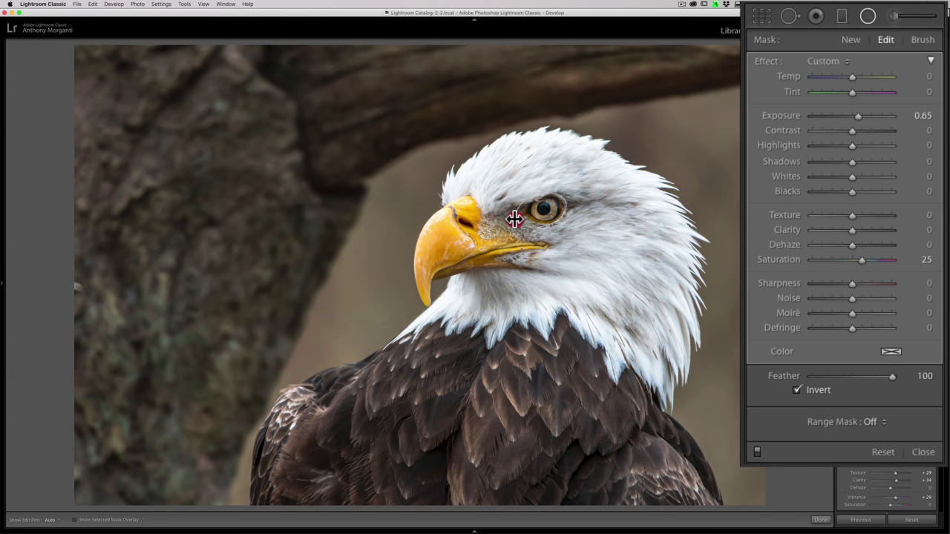
left_click(512, 221)
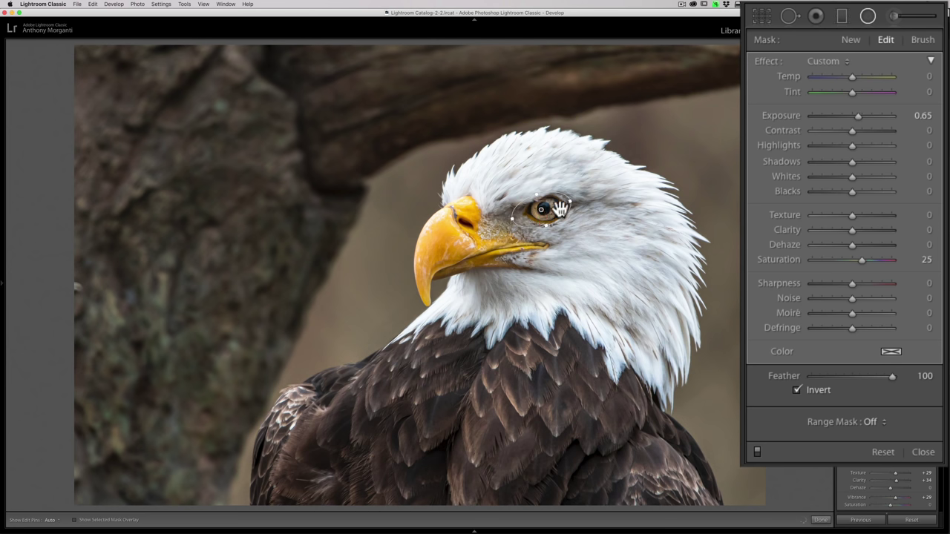
left_click(512, 220)
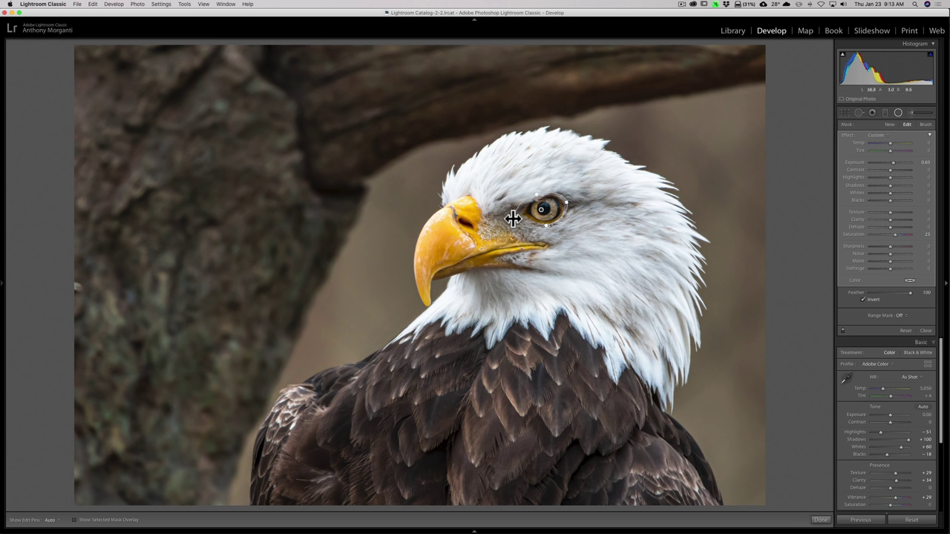
key("alt")
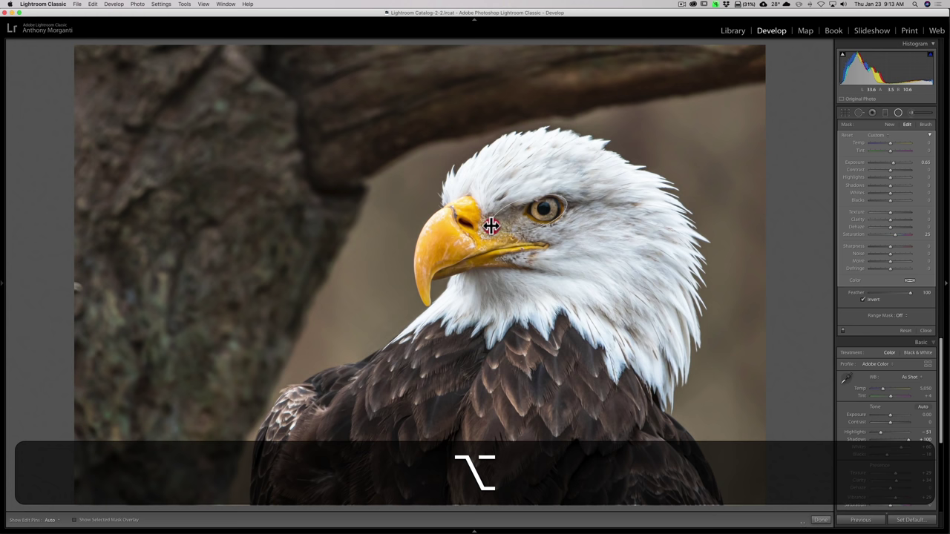
left_click(489, 226)
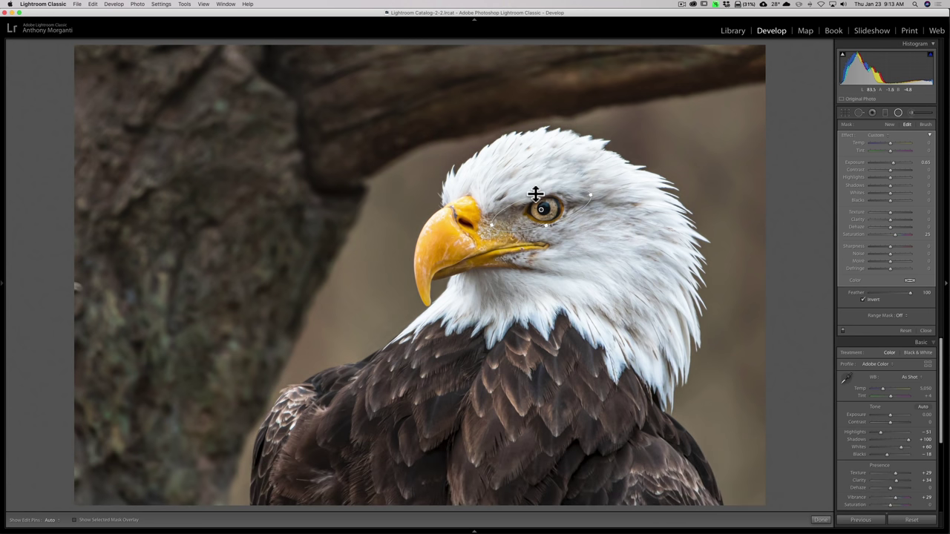
key("alt")
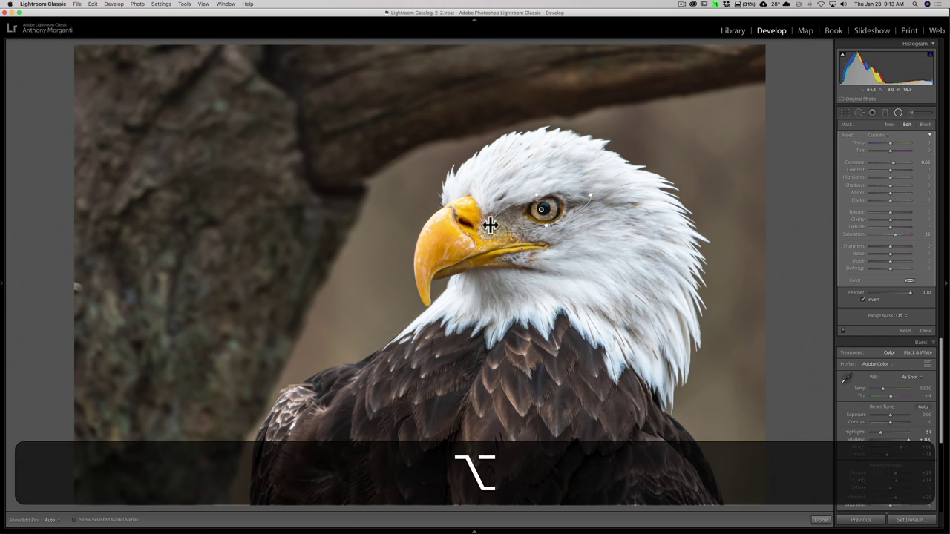
left_click_drag(589, 197, 537, 211)
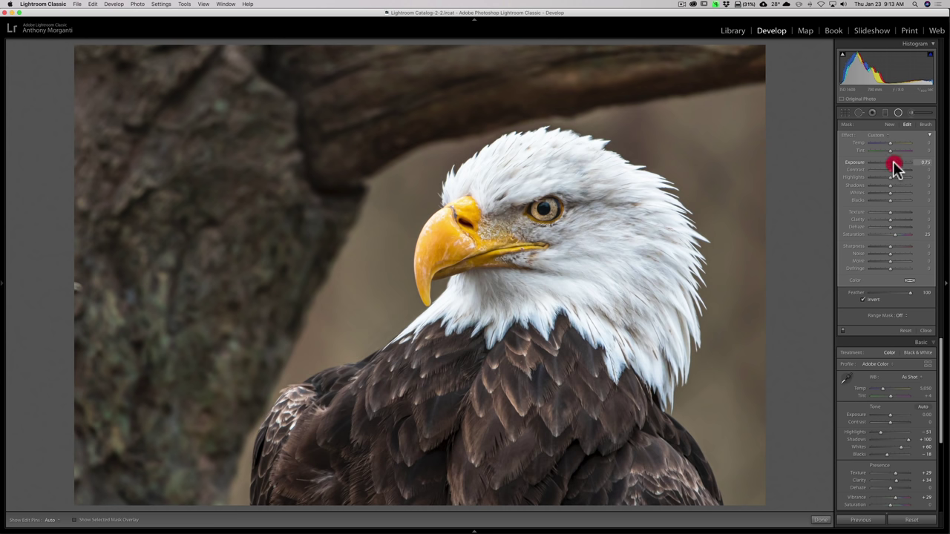
- Reposition the eye filter and raise its Exposure from 0.78 to about 1.09
left_click_drag(895, 166, 898, 166)
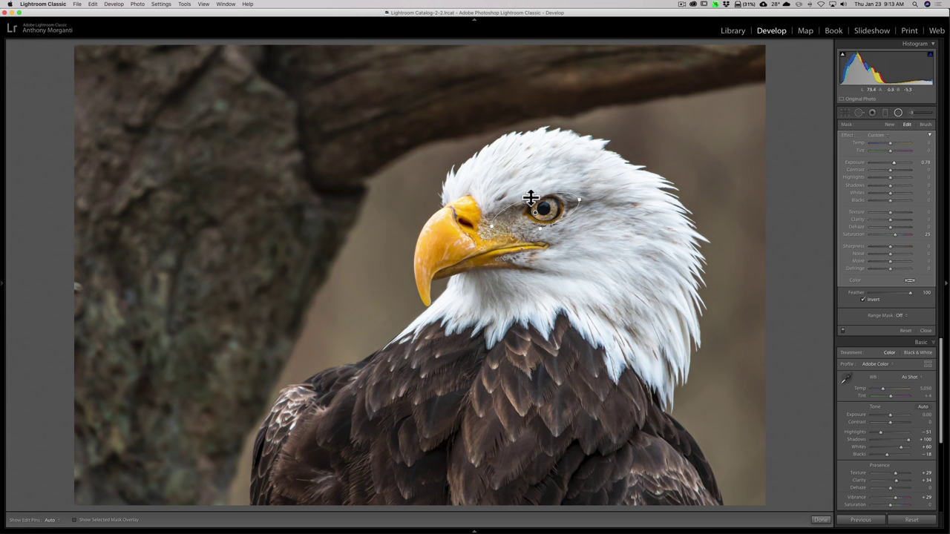
left_click_drag(530, 197, 529, 195)
key("alt")
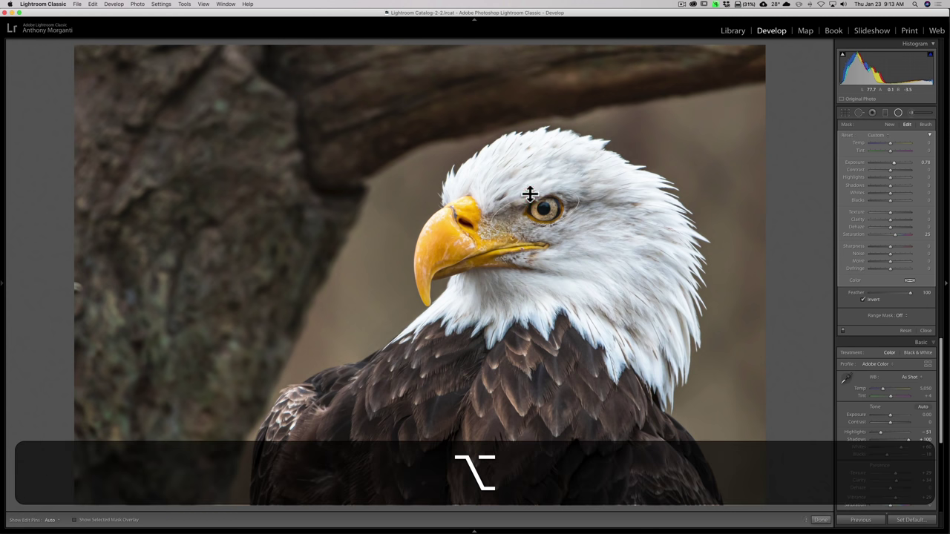
left_click(529, 195, "alt")
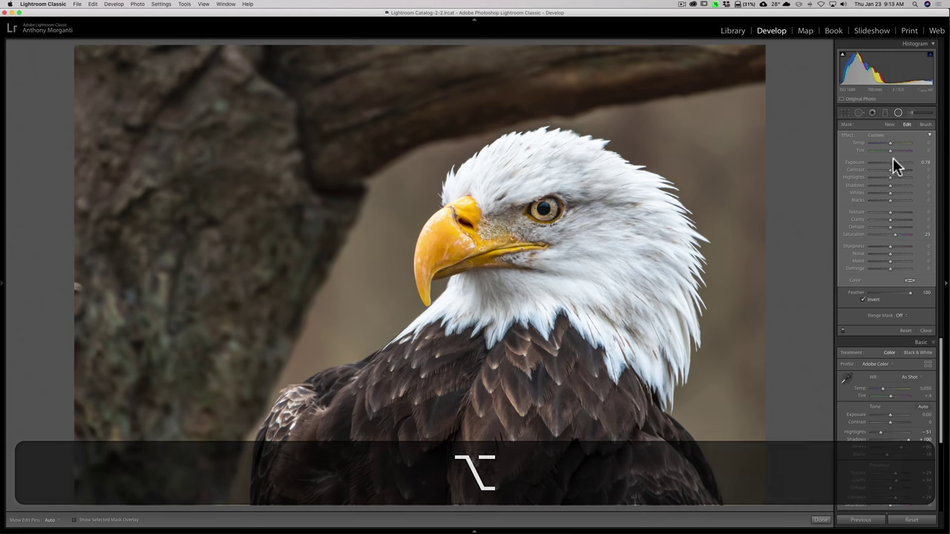
left_click_drag(893, 160, 894, 160)
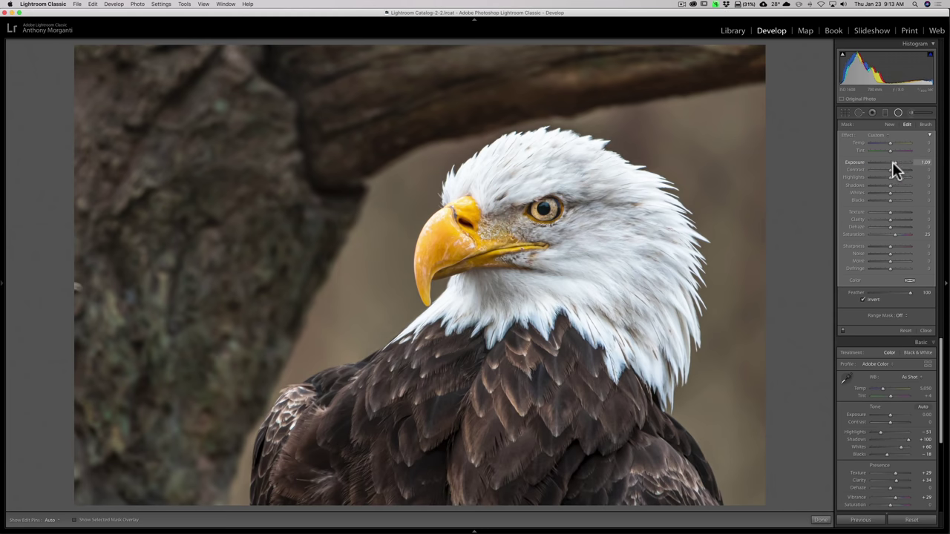
- Close the radial filter and start an Adjustment Brush with Exposure 0.38 and adjusted Saturation
left_click(898, 112)
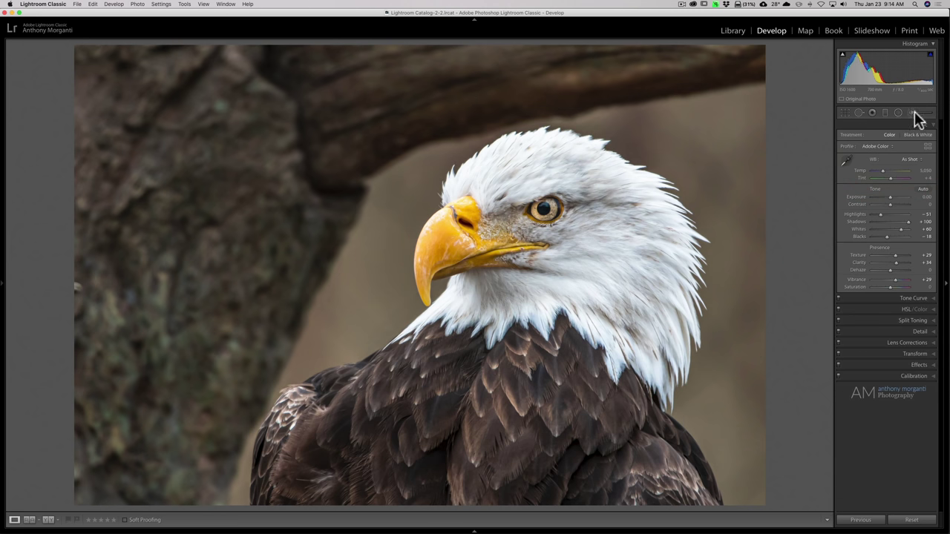
left_click(912, 112)
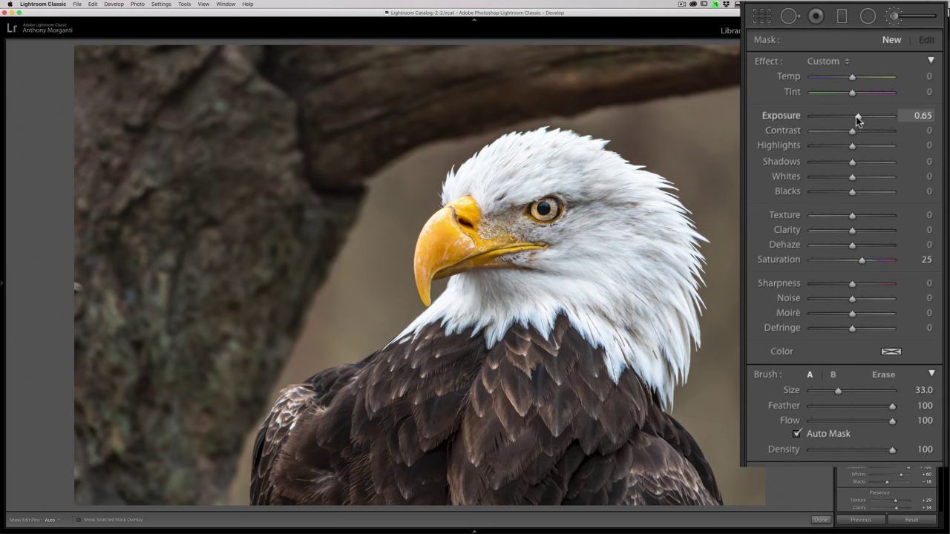
left_click_drag(854, 117, 854, 120)
left_click_drag(860, 261, 857, 263)
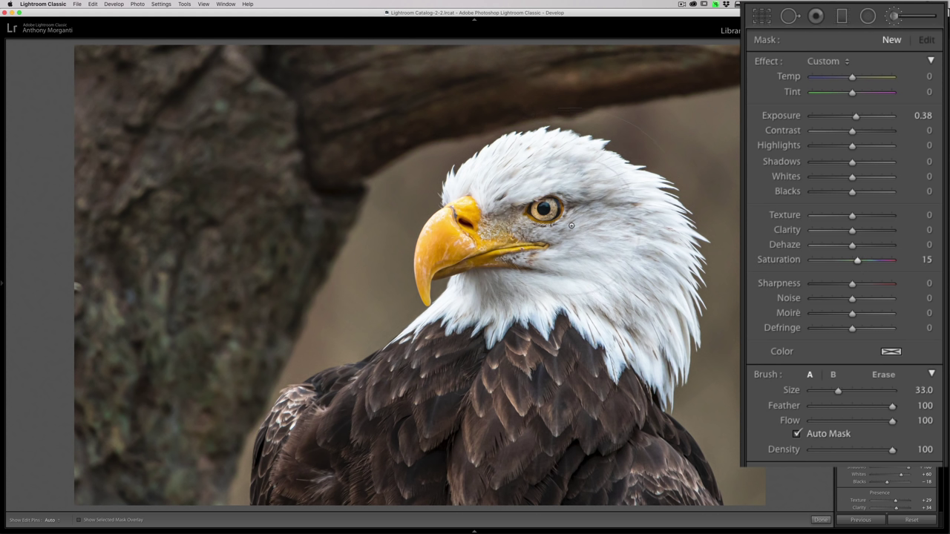
scroll(549, 175, "down", 10)
scroll(558, 218, "up", 1)
scroll(552, 213, "down", 1)
- Hide the pins, paint around the iris, and lower the brush Exposure to 0.08
key("h")
mouse_move(547, 216)
left_mouse_down()
mouse_move(537, 214)
mouse_move(553, 213)
left_mouse_up()
left_click_drag(855, 122, 852, 122)
left_click(852, 121)
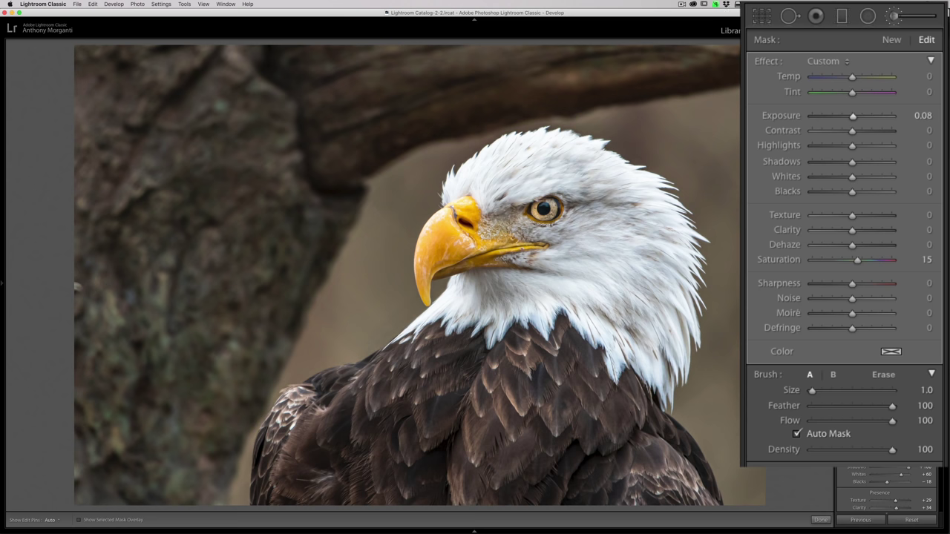
- Zoom to 1:1 on the eye and compare it against the full view
key("space")
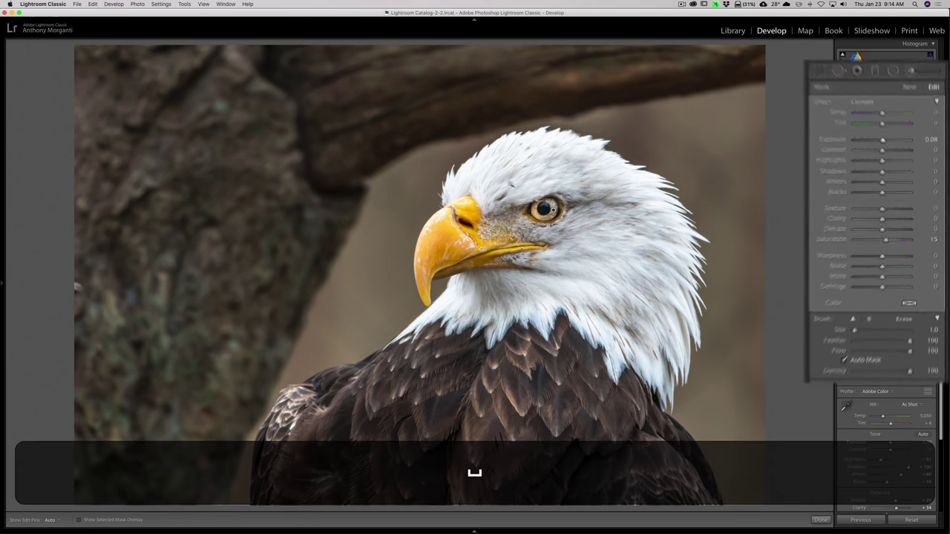
left_click(544, 209)
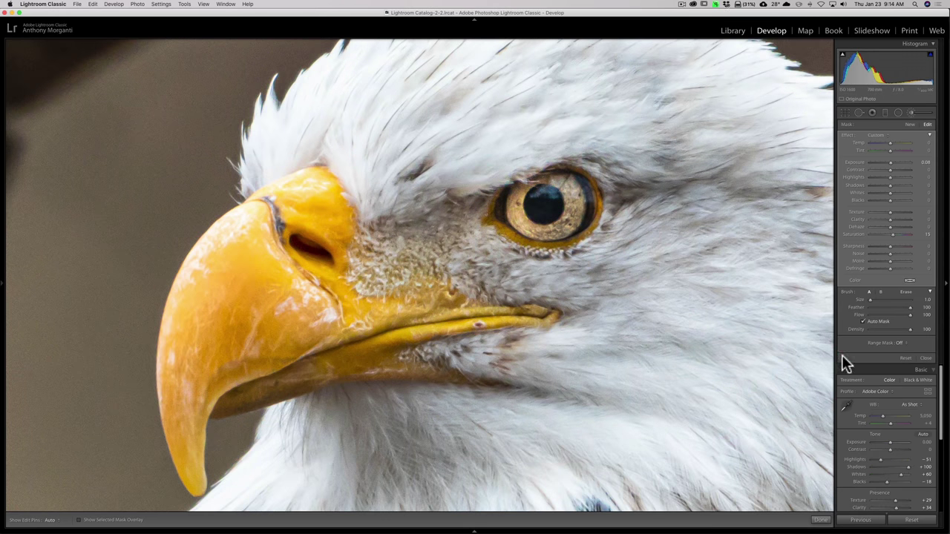
key("z")
key("space")
left_click(600, 225)
left_click(600, 226)
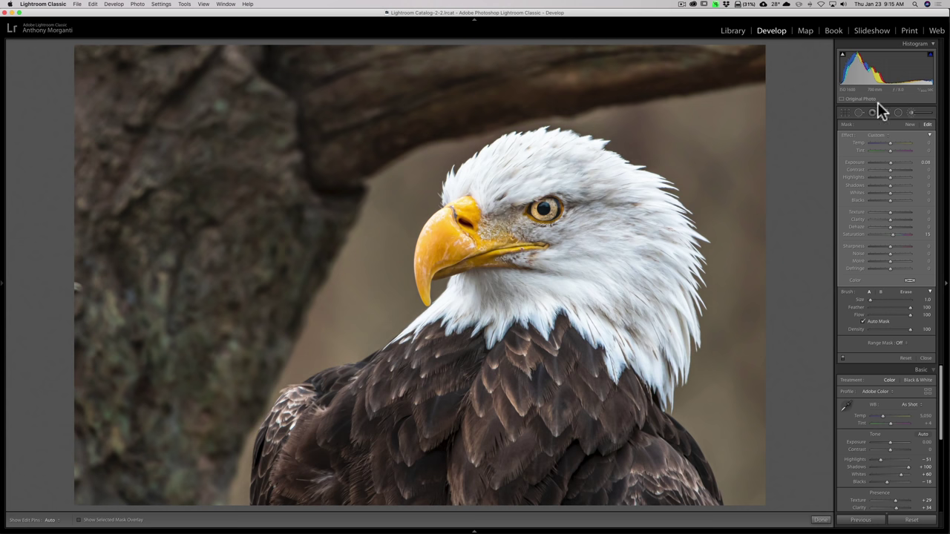
- Close the Adjustment Brush and collapse the Basic panel
left_click(912, 113)
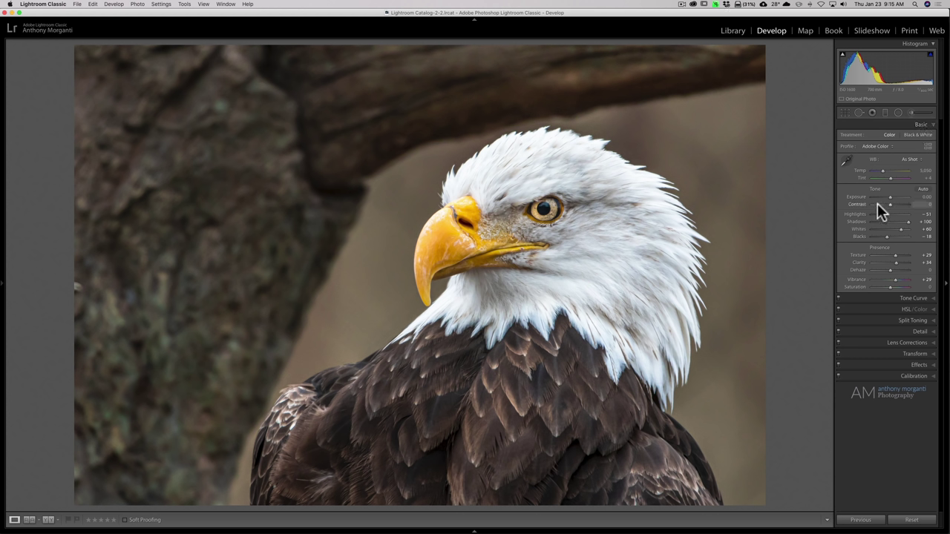
left_click(918, 125)
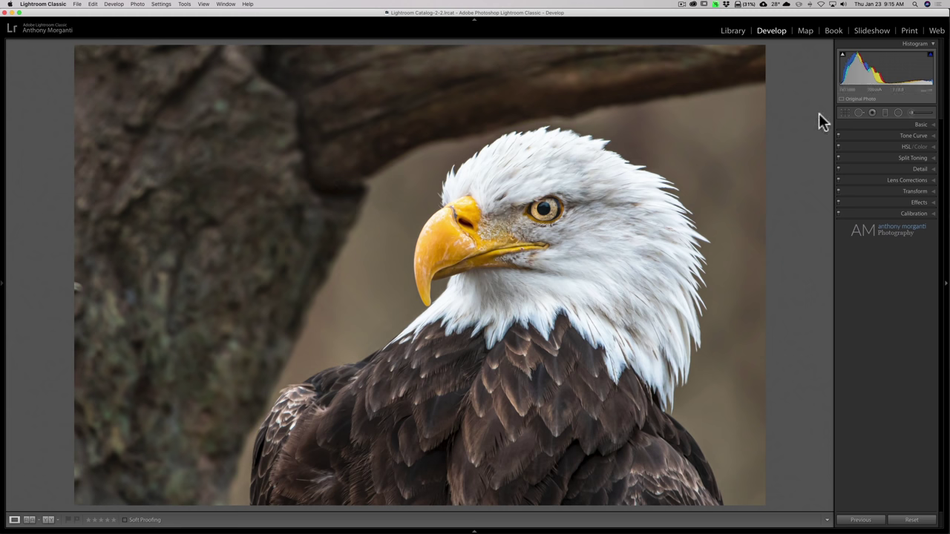
- Set the crop aspect to 1 x 1, frame the eagle's head and chest, and apply
left_click(844, 113)
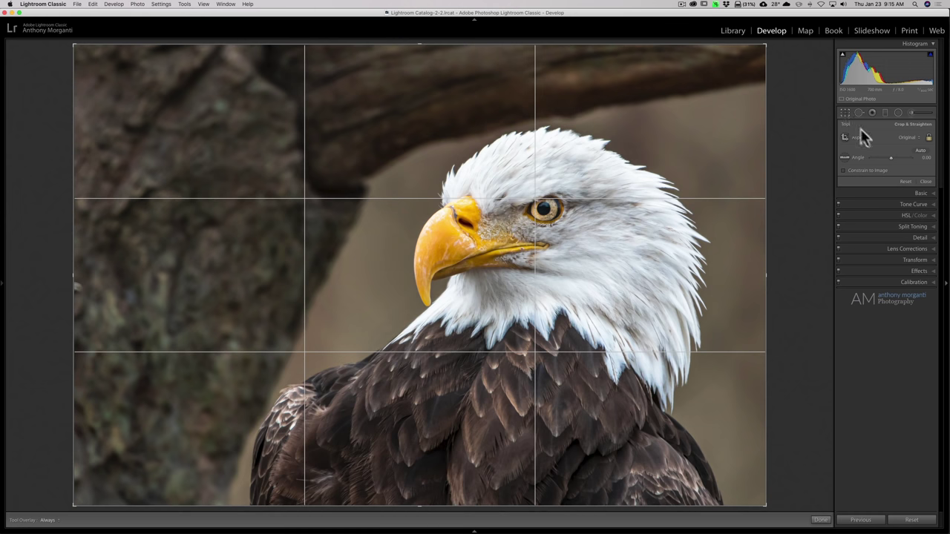
left_click(883, 108)
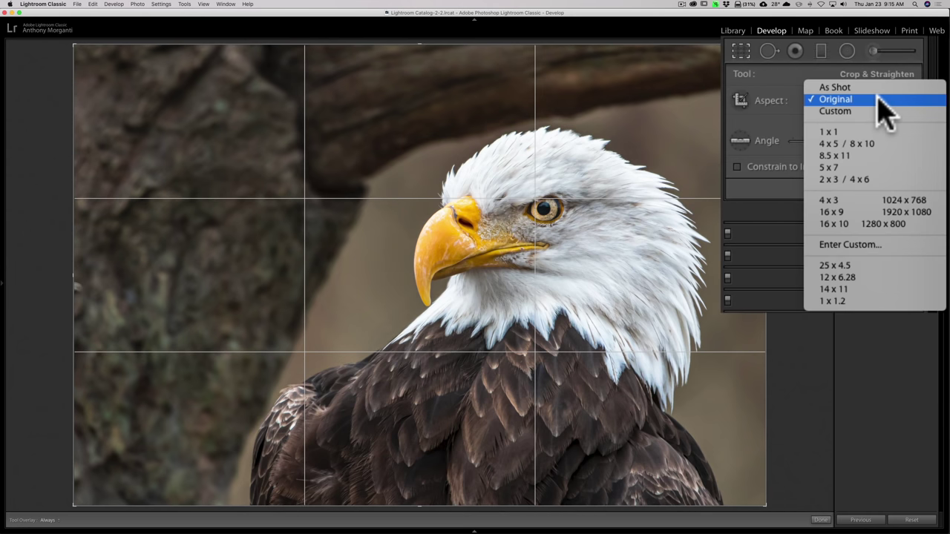
left_click(854, 131)
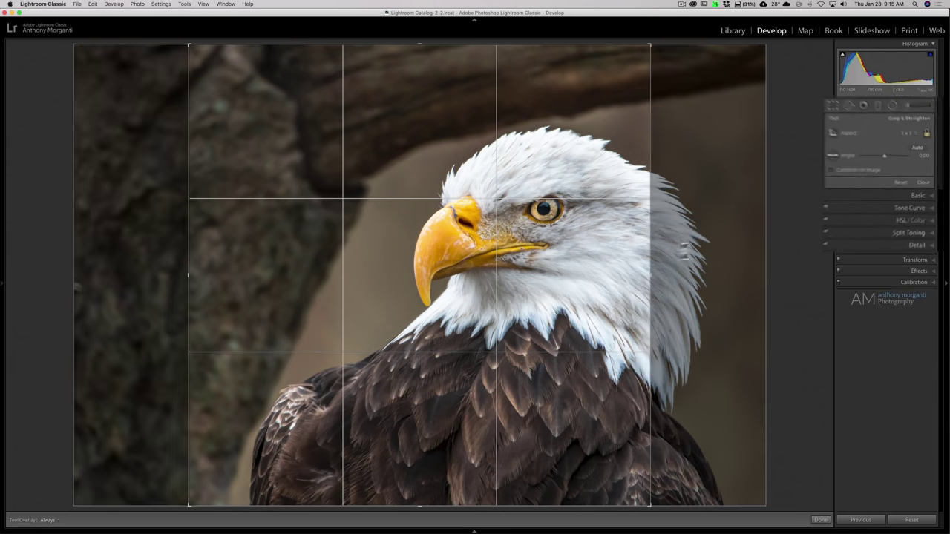
left_click_drag(468, 254, 364, 259)
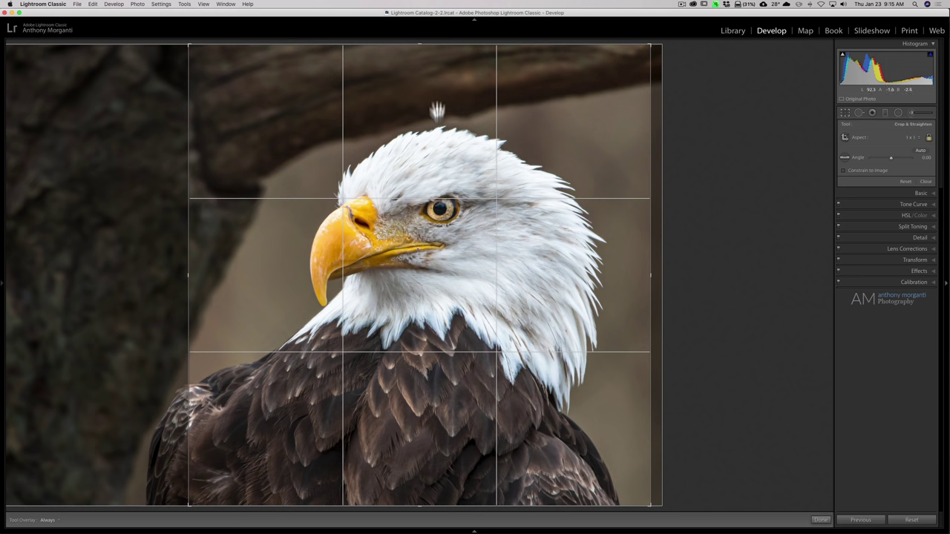
left_click_drag(423, 49, 416, 51)
left_click_drag(462, 360, 486, 339)
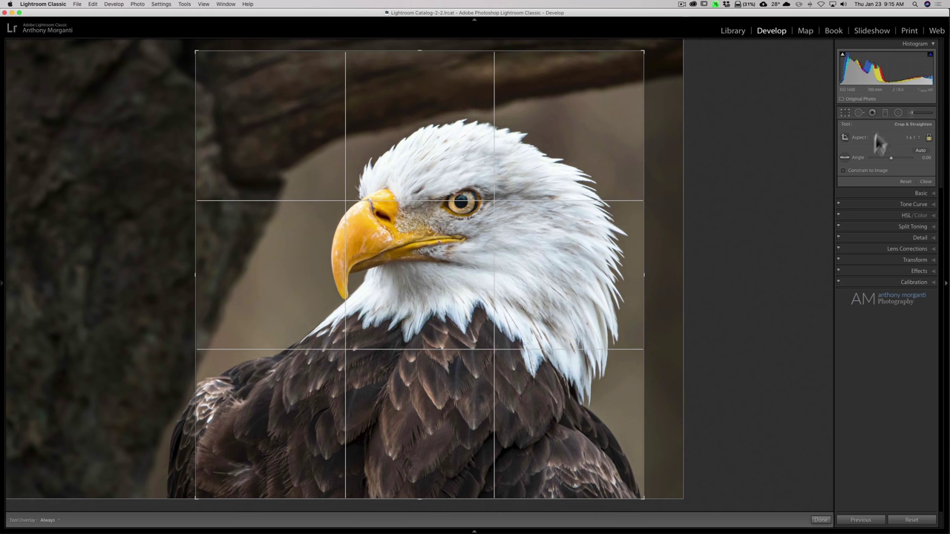
left_click(843, 114)
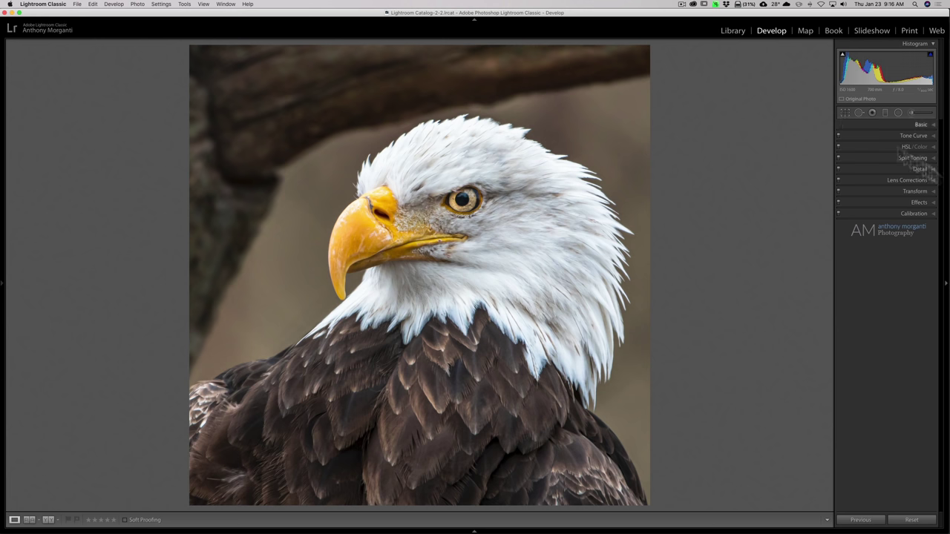
- Expand Effects and drag Post-Crop Vignetting Amount to about −23
left_click(920, 202)
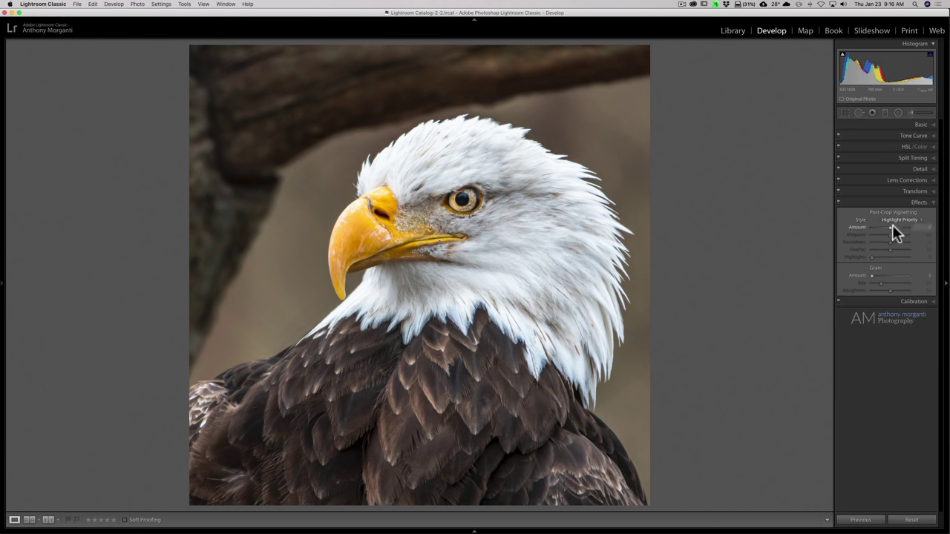
left_click_drag(891, 226, 884, 226)
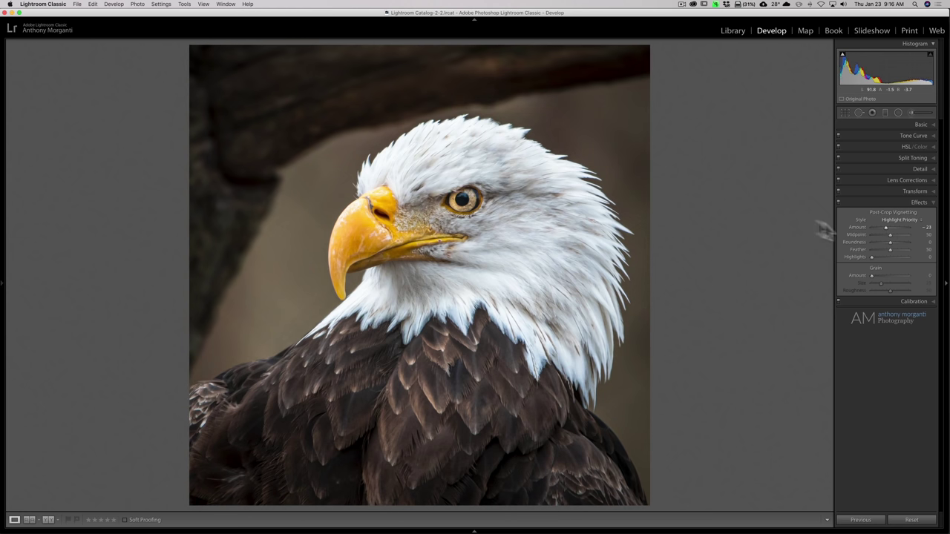
- Add an outside-applied radial filter at Exposure −0.80, Saturation 0, centred on the eagle's head
left_click(918, 202)
left_click(898, 111)
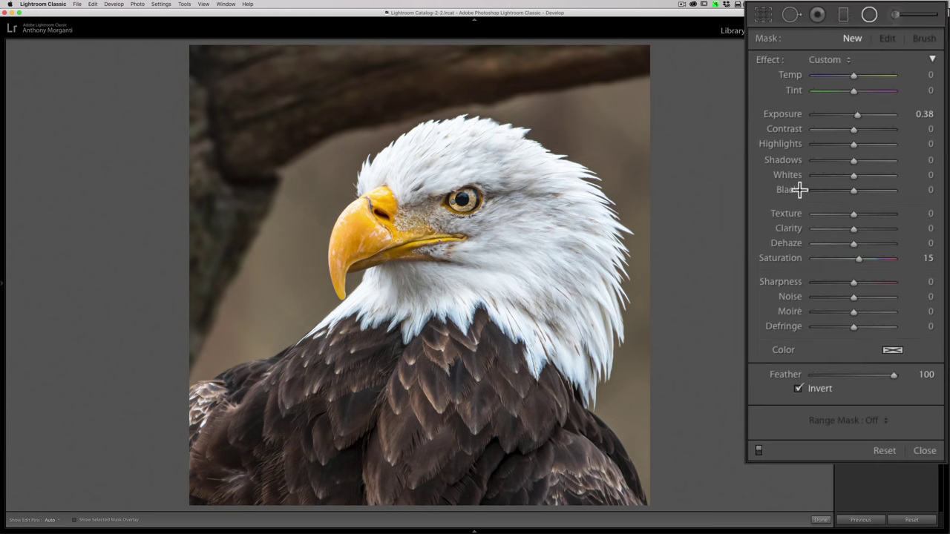
left_click(798, 388)
left_click_drag(855, 115, 845, 116)
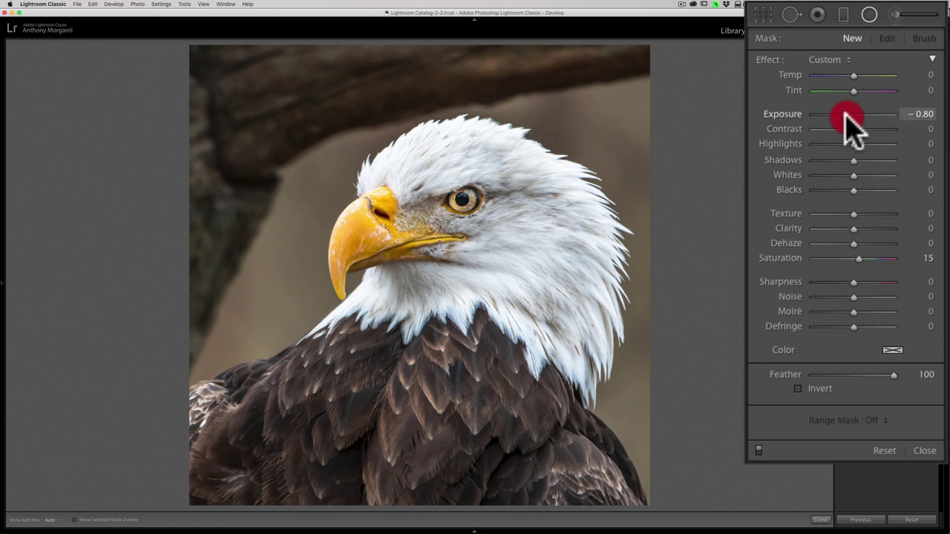
double_click(785, 257)
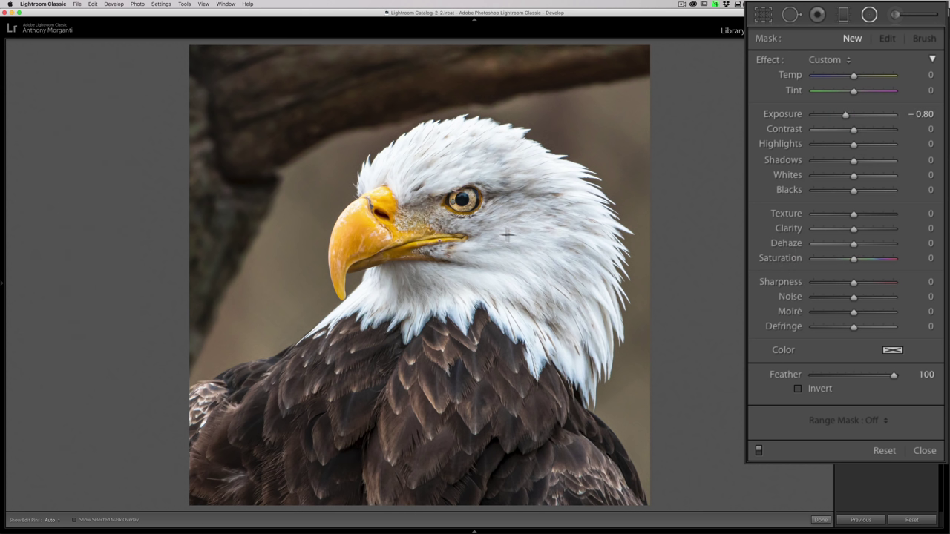
left_click_drag(421, 278, 604, 470)
left_click_drag(420, 276, 461, 275)
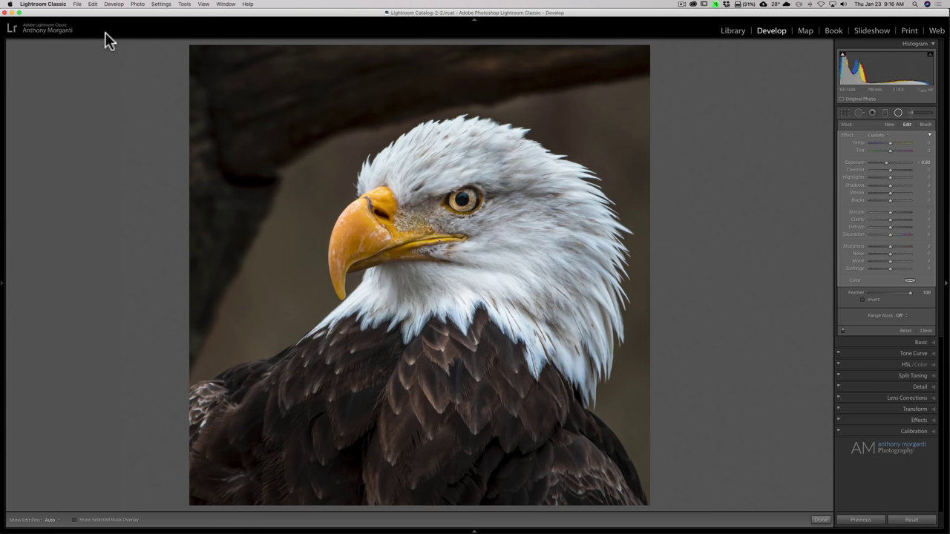
- Set the Navigator zoom to 1:8 to see the whole filter
mouse_move(3, 282)
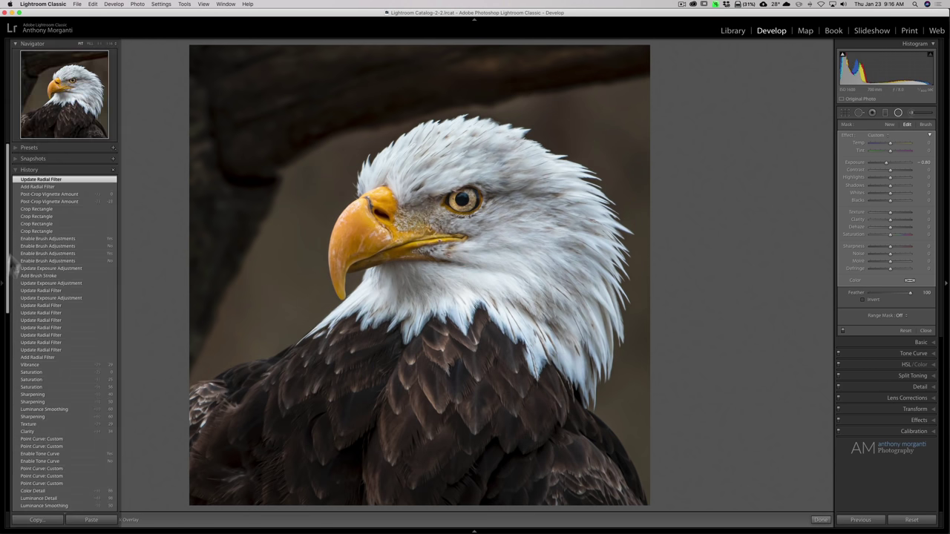
left_click(111, 43)
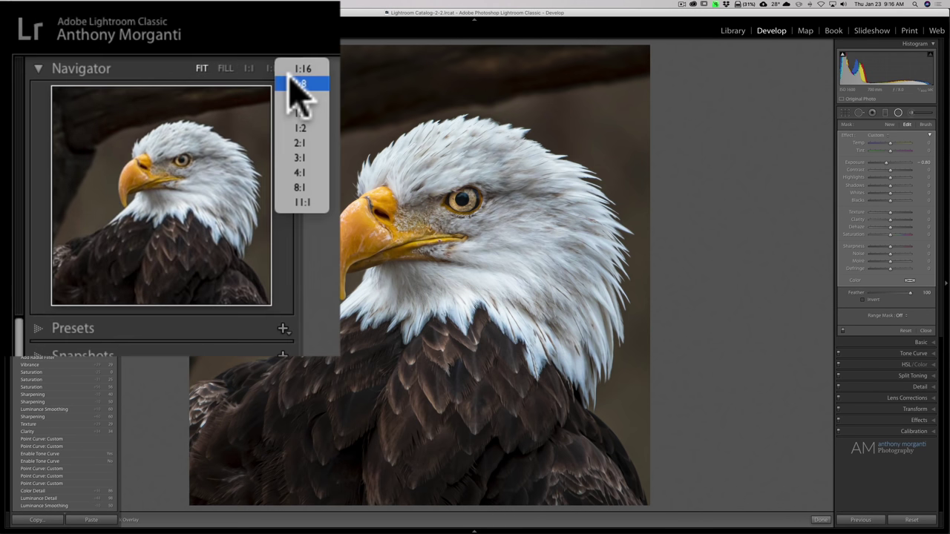
left_click(299, 83)
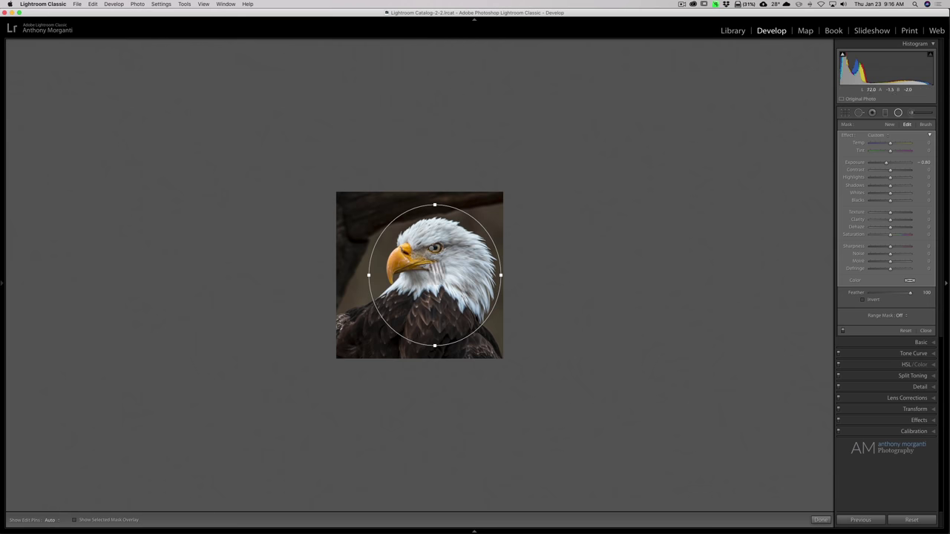
- Try rotating and stretching the vignette oval, then undo those changes
left_click_drag(436, 349, 390, 331)
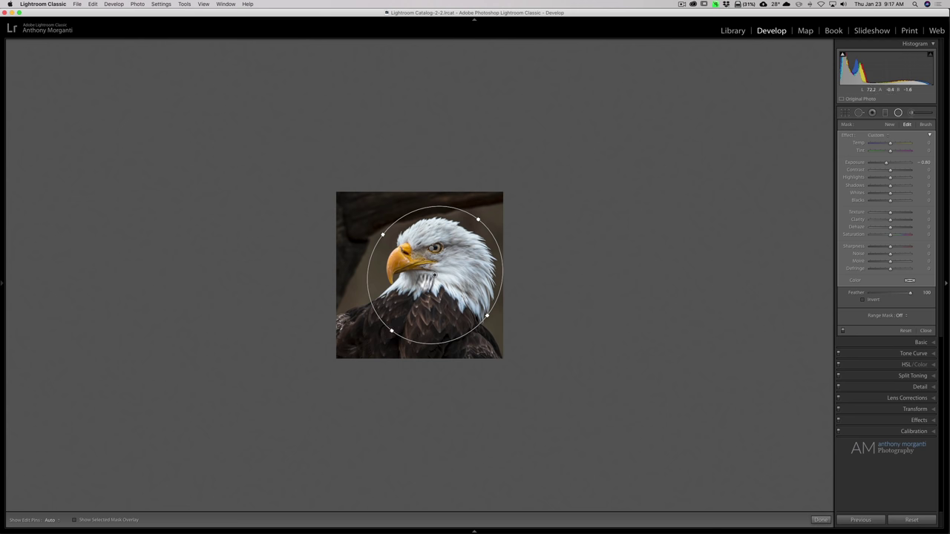
key("alt")
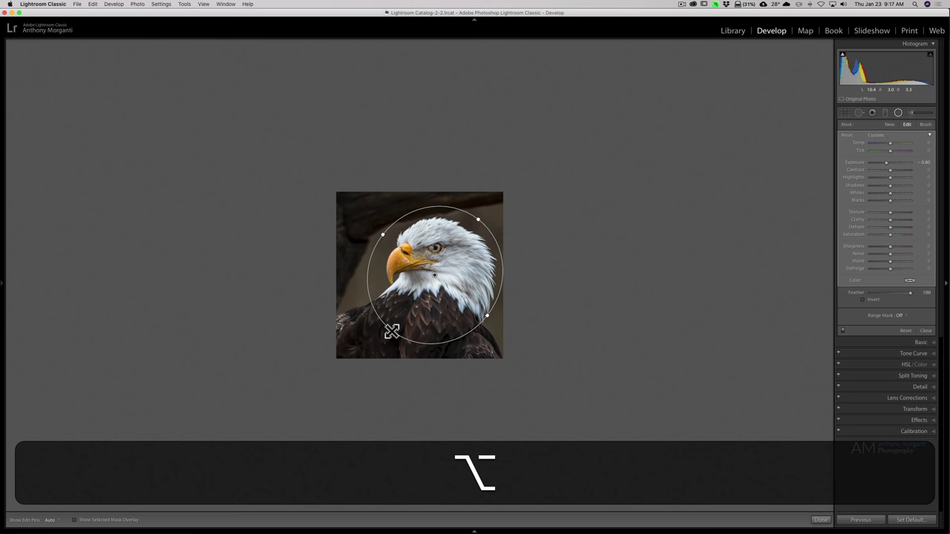
left_click_drag(391, 332, 274, 426)
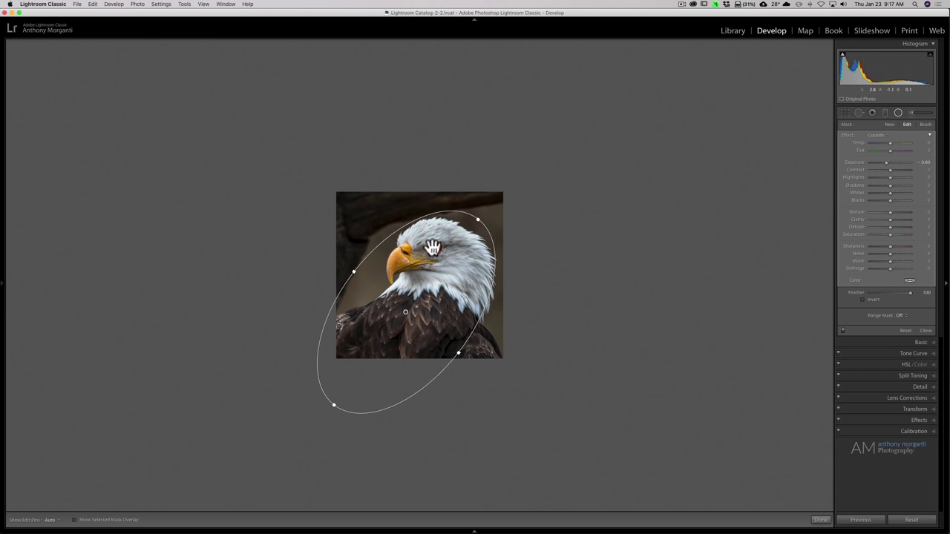
left_click(431, 247)
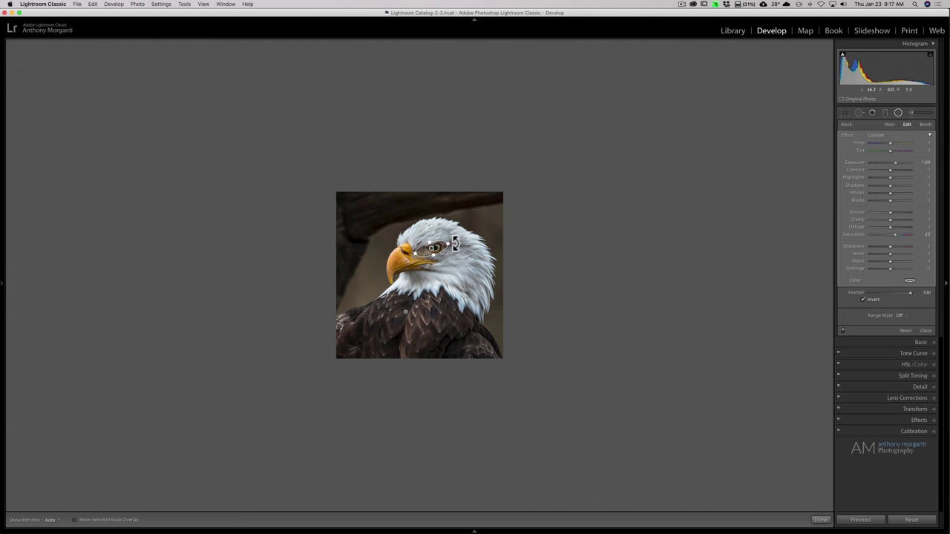
key("super+z")
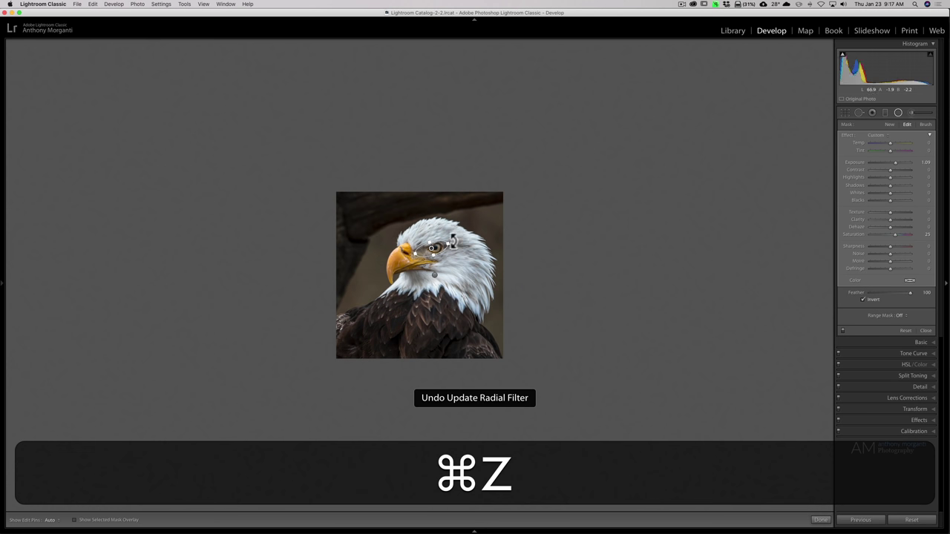
key("super+z")
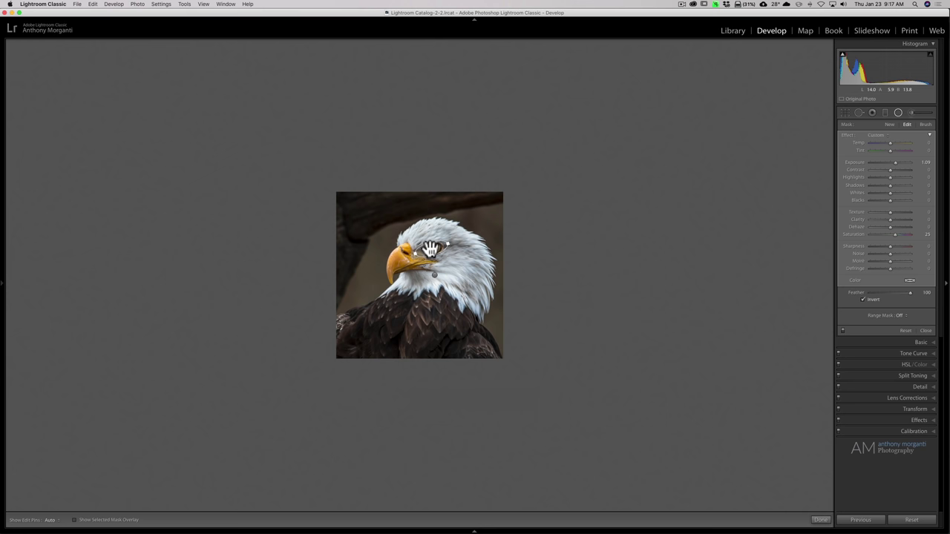
- Reselect the darkening filter and tilt, move and enlarge its oval around head and chest
left_click(434, 275)
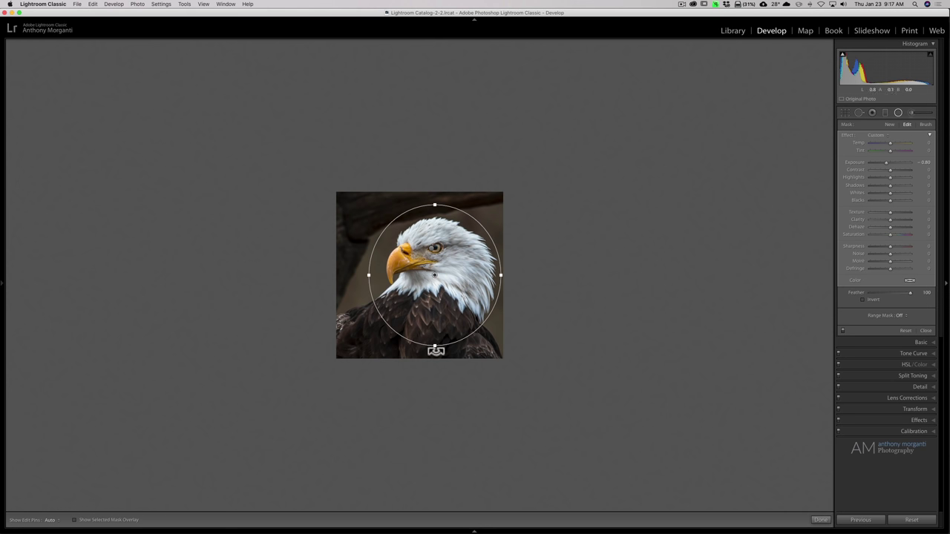
left_click_drag(436, 350, 296, 391)
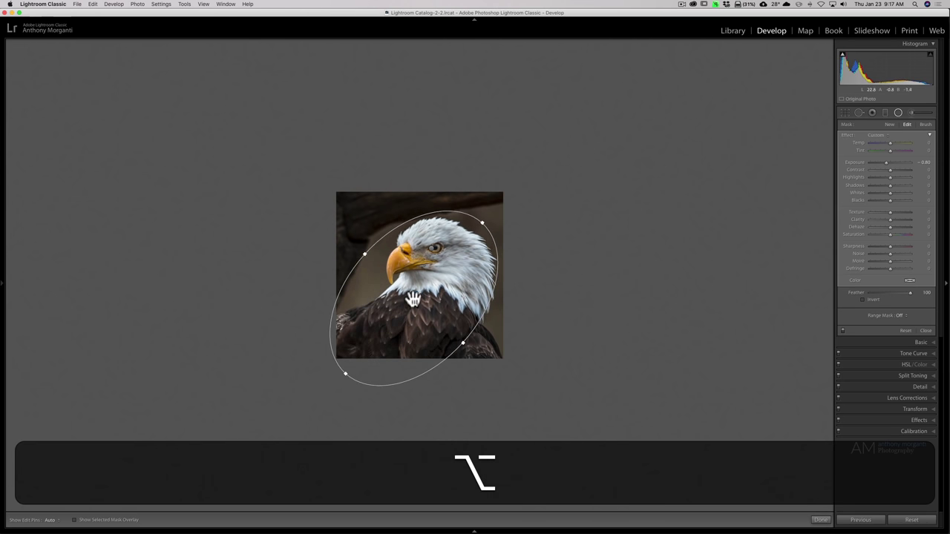
left_click_drag(413, 301, 414, 298)
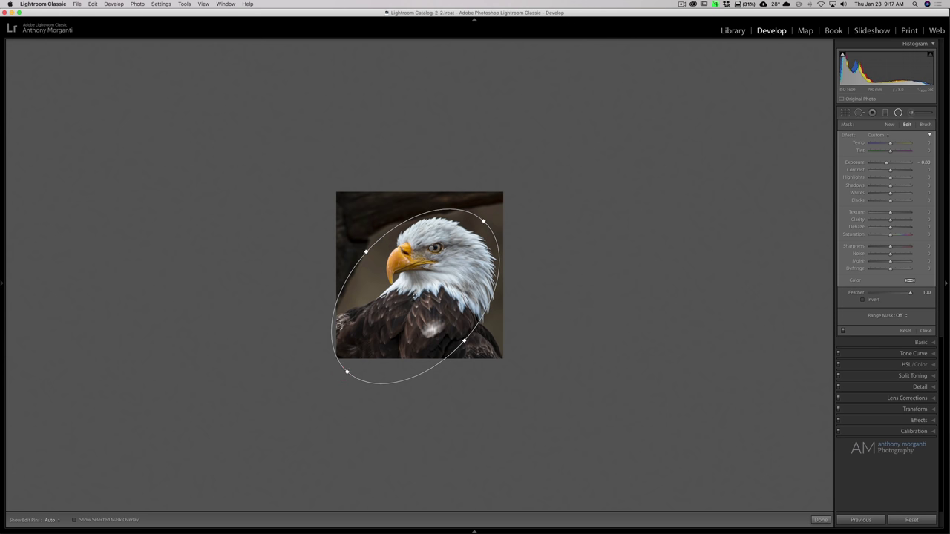
left_click_drag(463, 342, 467, 345)
left_click_drag(414, 295, 418, 298)
key("alt")
left_click_drag(471, 345, 490, 364)
left_click_drag(367, 251, 367, 251)
left_click_drag(427, 306, 428, 305)
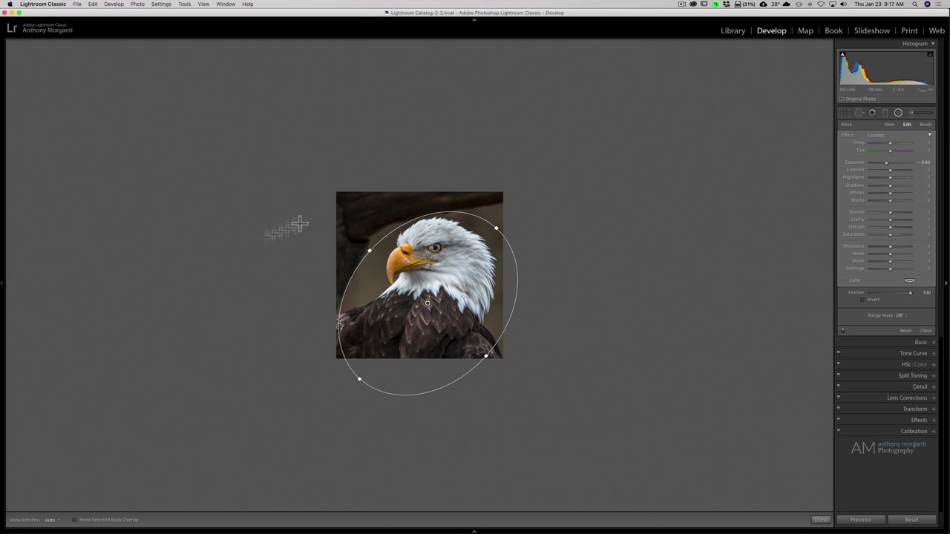
- With the whole photo fitted in view, lower the radial filter's Exposure to -0.87
mouse_move(4, 289)
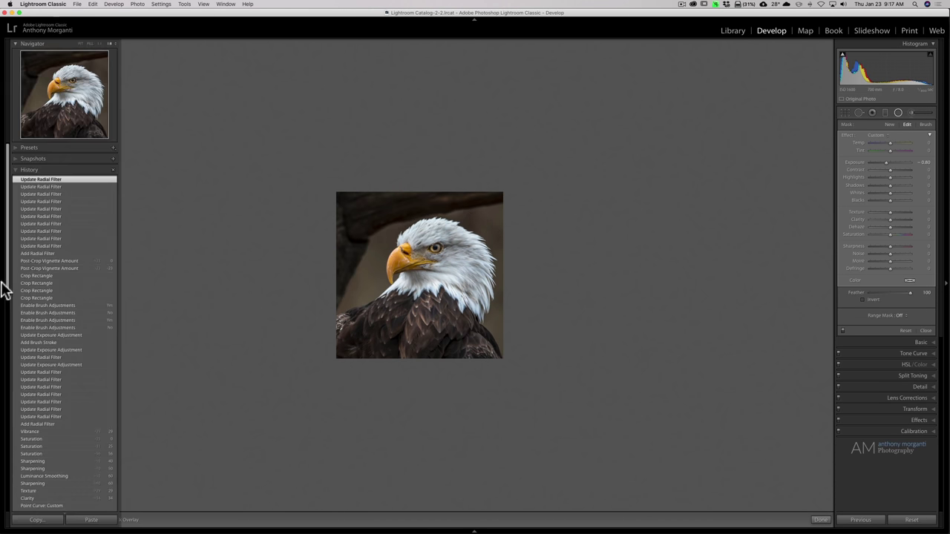
left_click(80, 43)
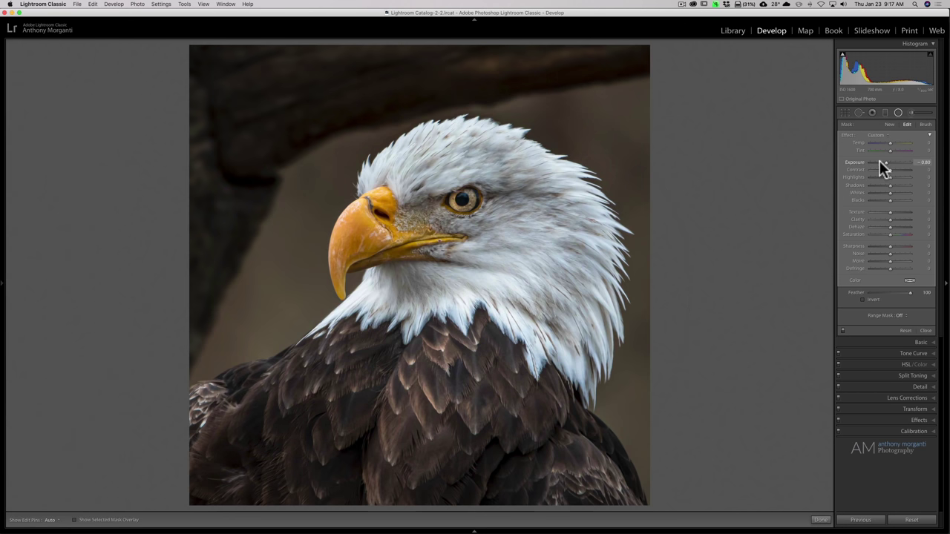
left_click_drag(883, 161, 884, 161)
- Compare the darkened vignette off and on, then close the radial filter tools
left_click(841, 331)
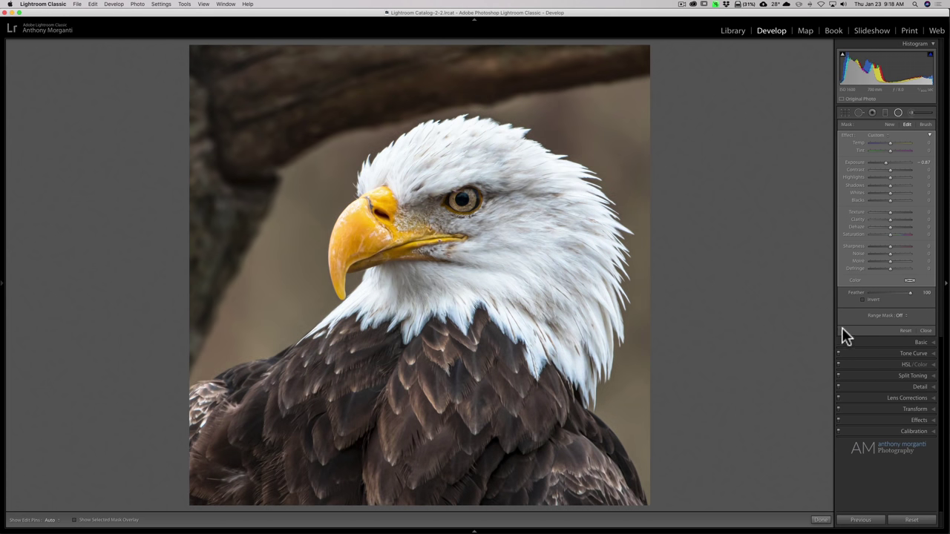
left_click(842, 331)
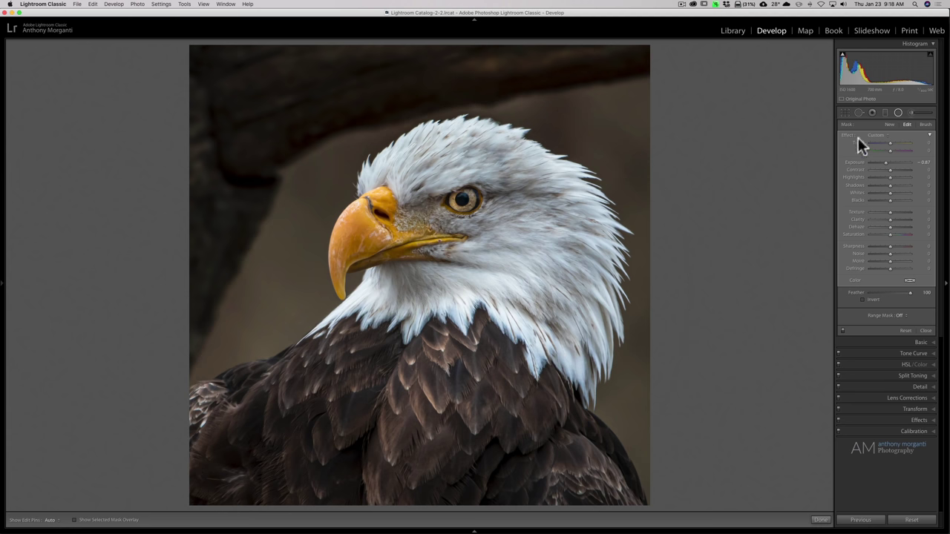
left_click(897, 112)
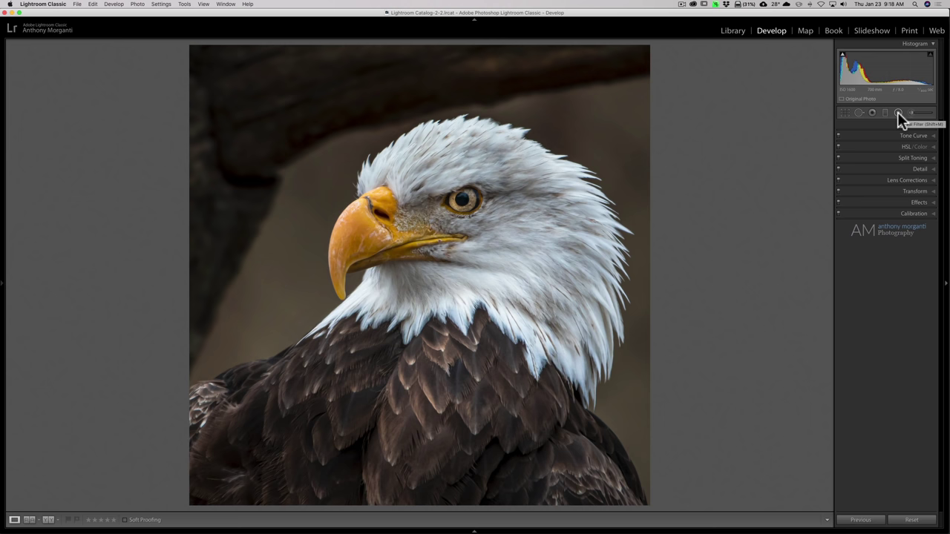
key("backslash")
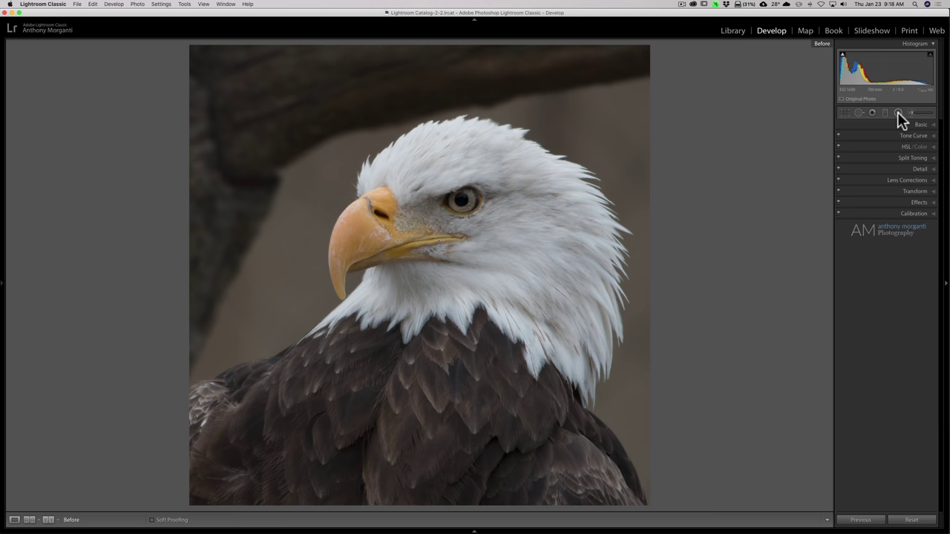
key("backslash")
key("backslash")
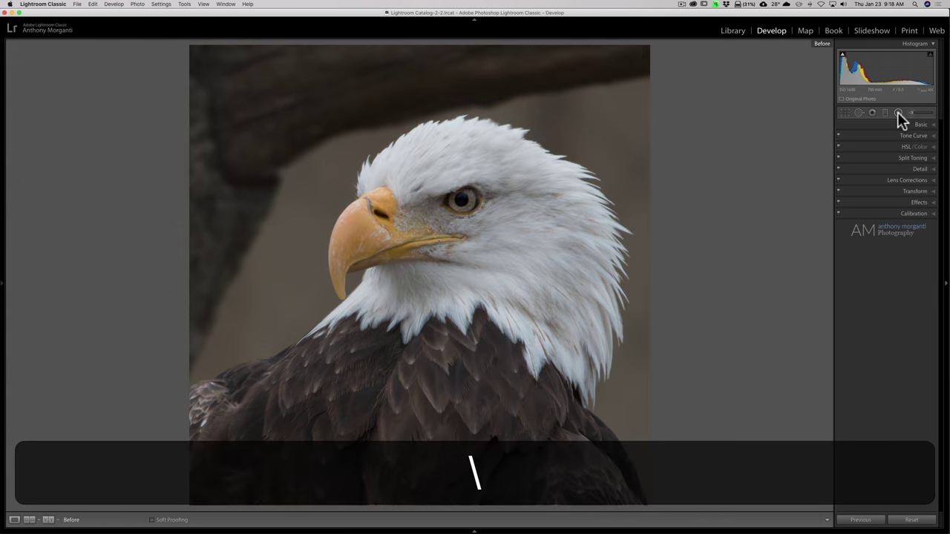
key("backslash")
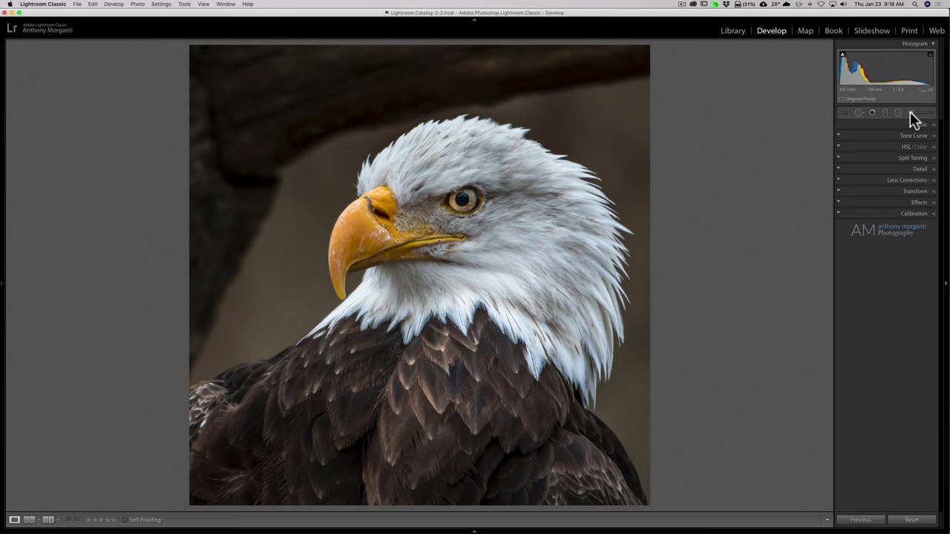
left_click(911, 113)
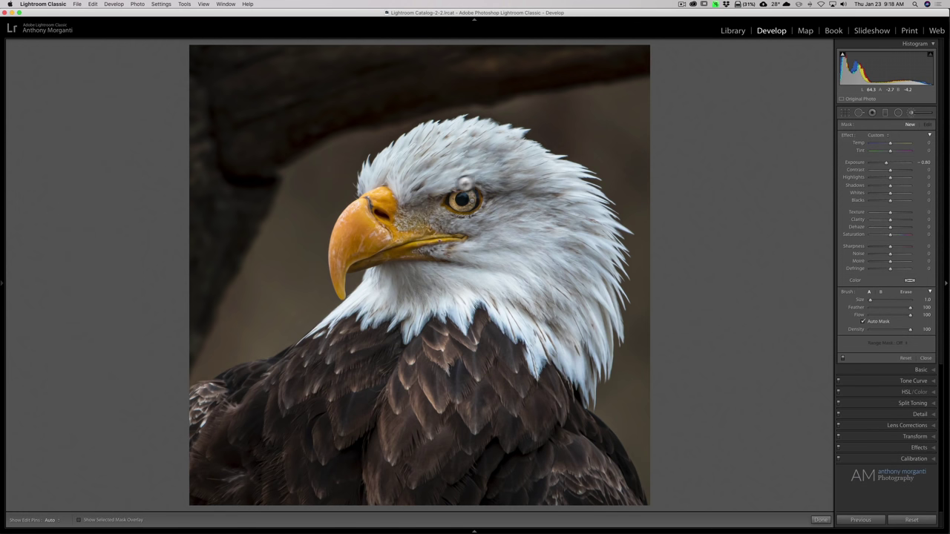
left_click(469, 199)
left_click(911, 112)
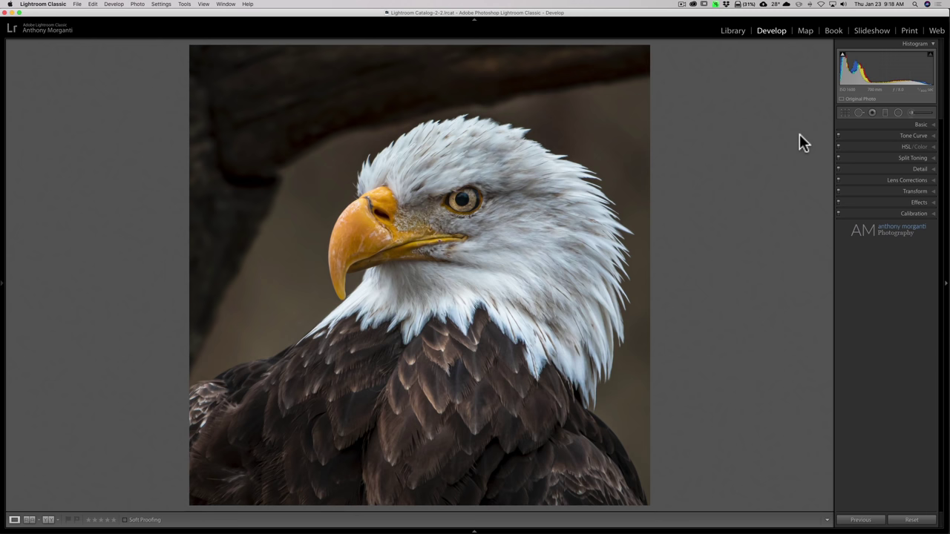
key("backslash")
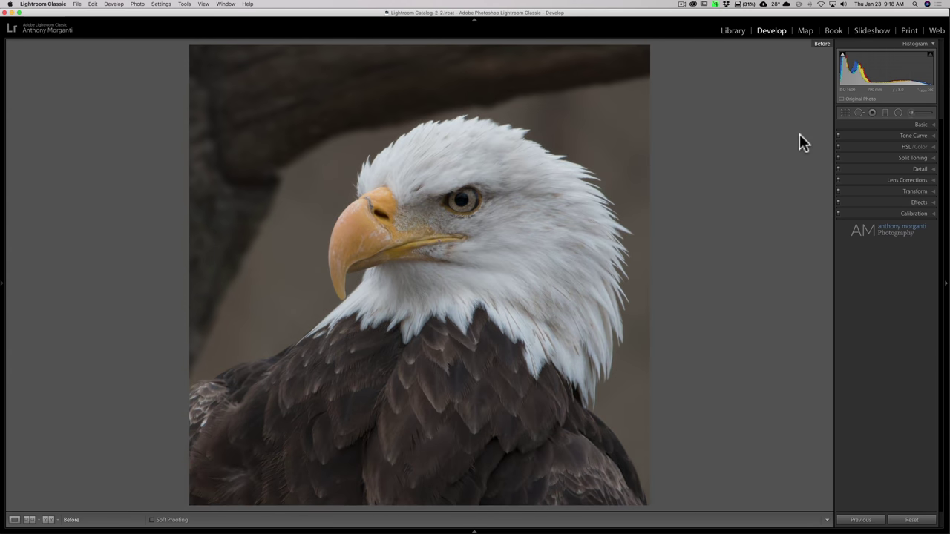
key("backslash")
key("backslash")
key("backslash")
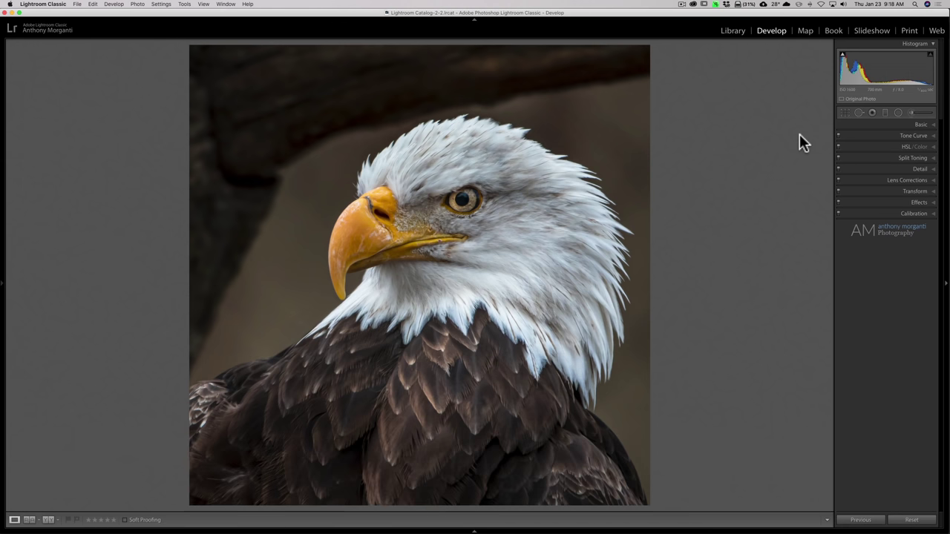